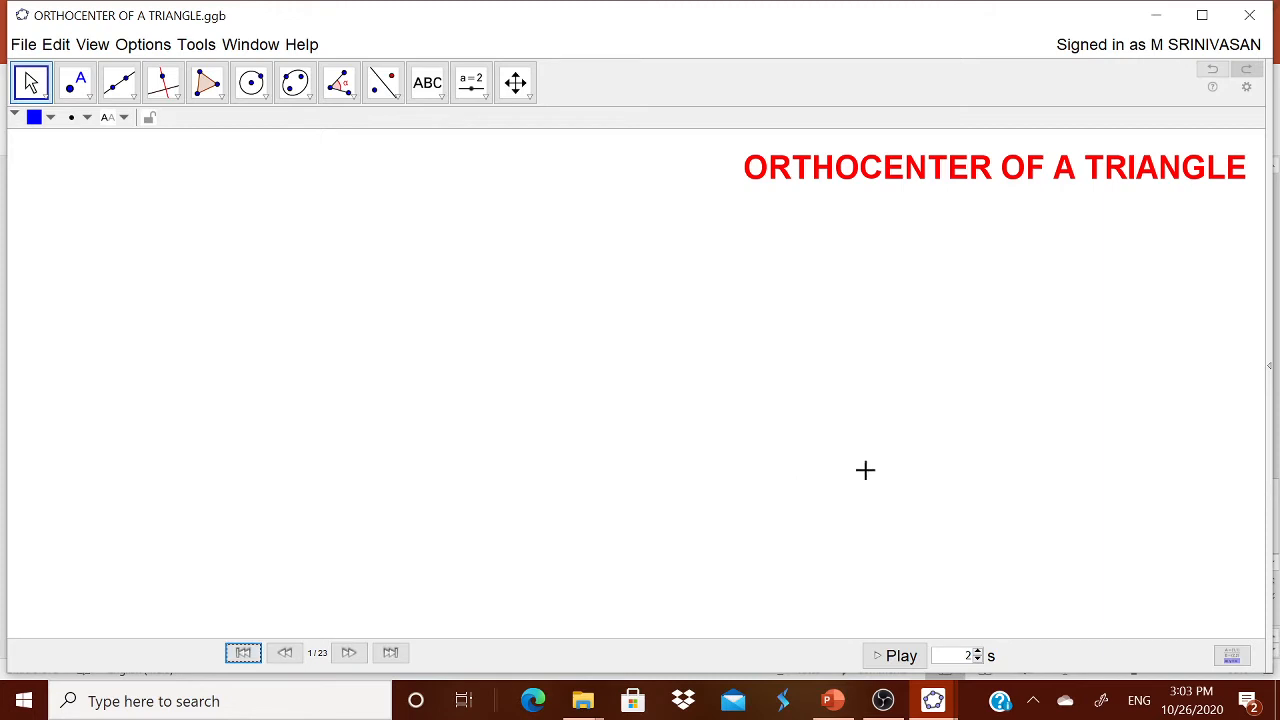
Advance the finished worksheet's construction until orthocenter O is shown, and move vertex B so the triangle becomes acute-angled
{"action": "left_click", "coordinate": [348, 652]}
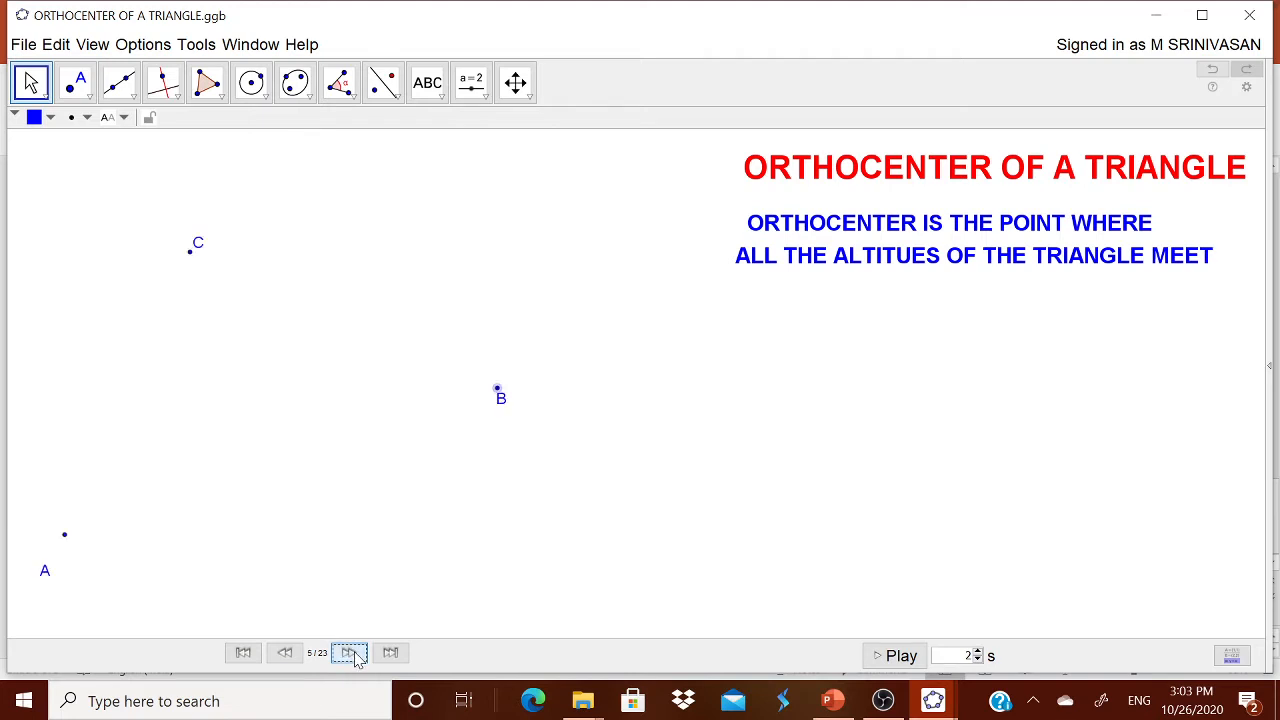
{"action": "left_click", "coordinate": [348, 652]}
{"action": "left_click", "coordinate": [350, 652]}
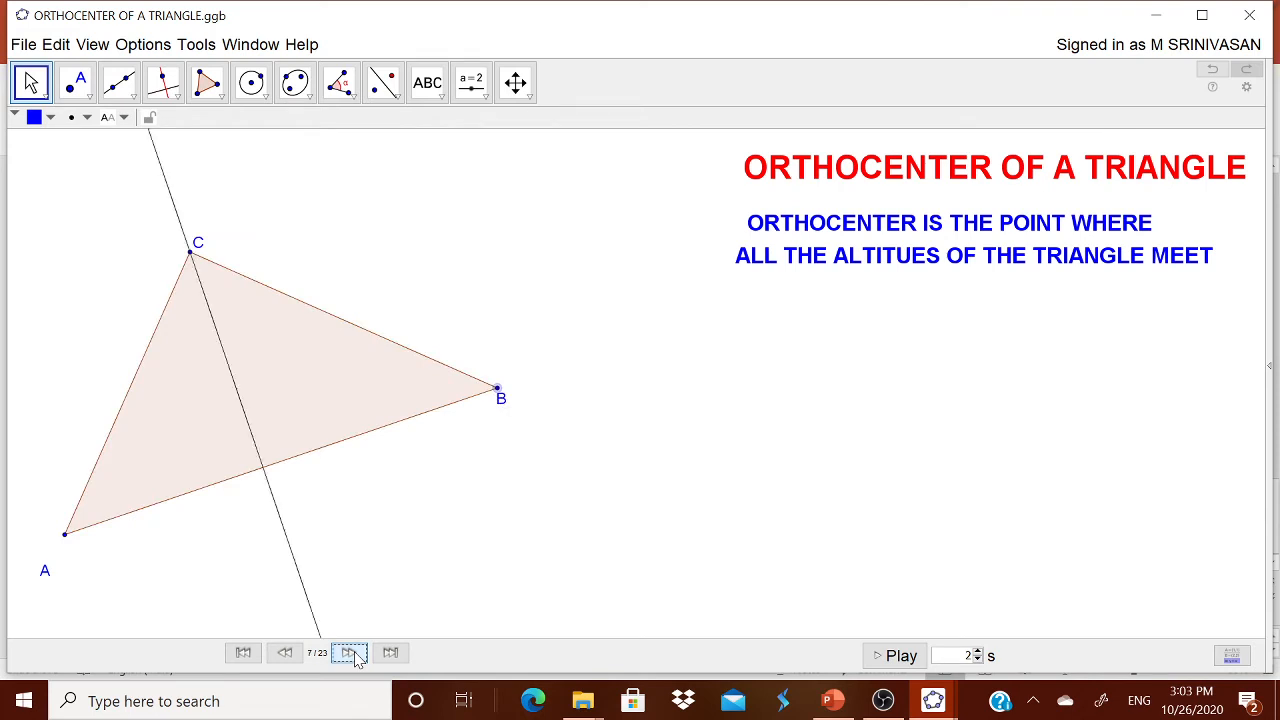
{"action": "left_click", "coordinate": [350, 652]}
{"action": "left_click", "coordinate": [350, 652]}
{"action": "left_click", "coordinate": [350, 652]}
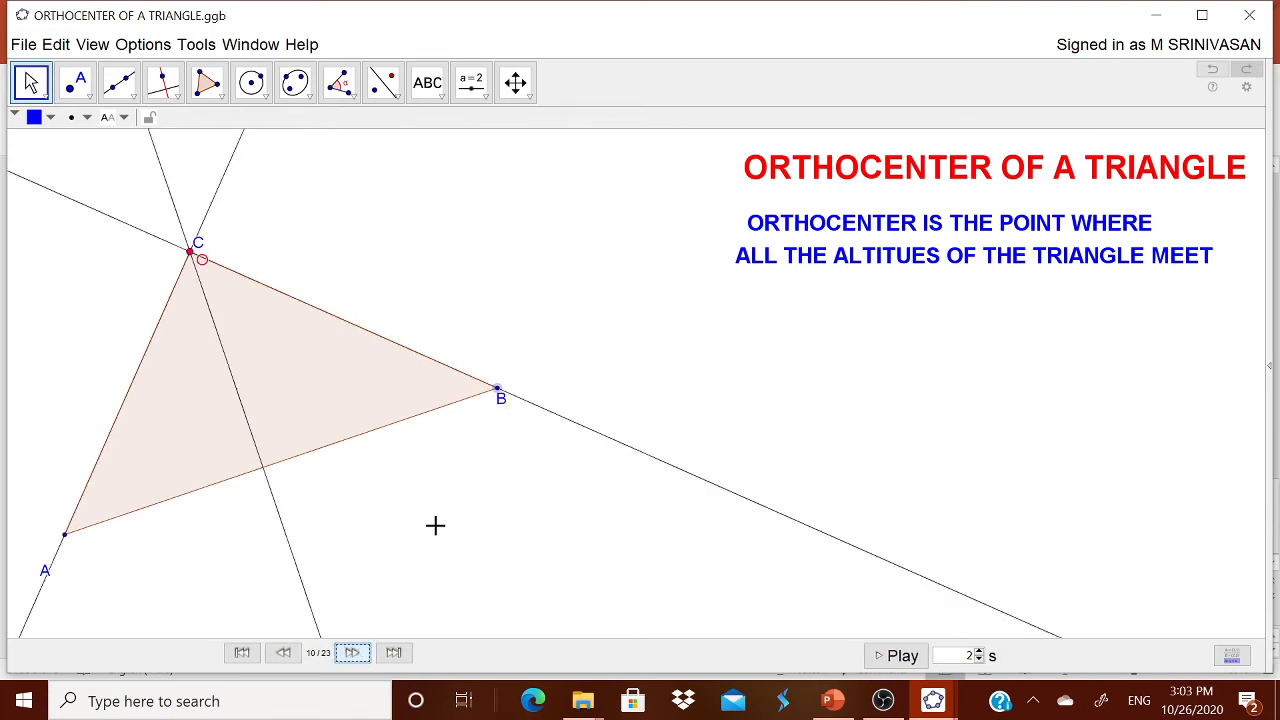
{"action": "left_click_drag", "start_coordinate": [498, 389], "coordinate": [460, 496]}
Advance the construction through the notes on the orthocenter's position and the angle marks at vertices A, B and C
{"action": "left_click", "coordinate": [352, 653]}
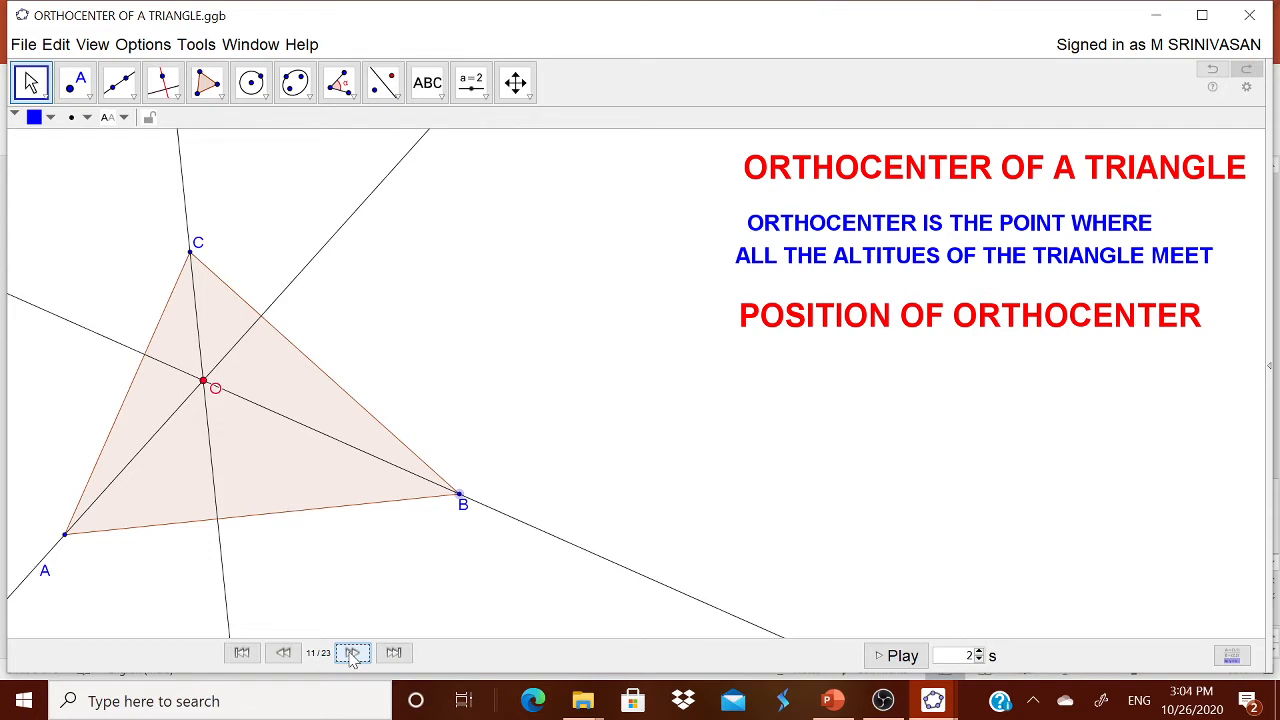
{"action": "left_click", "coordinate": [352, 653]}
{"action": "left_click", "coordinate": [352, 653]}
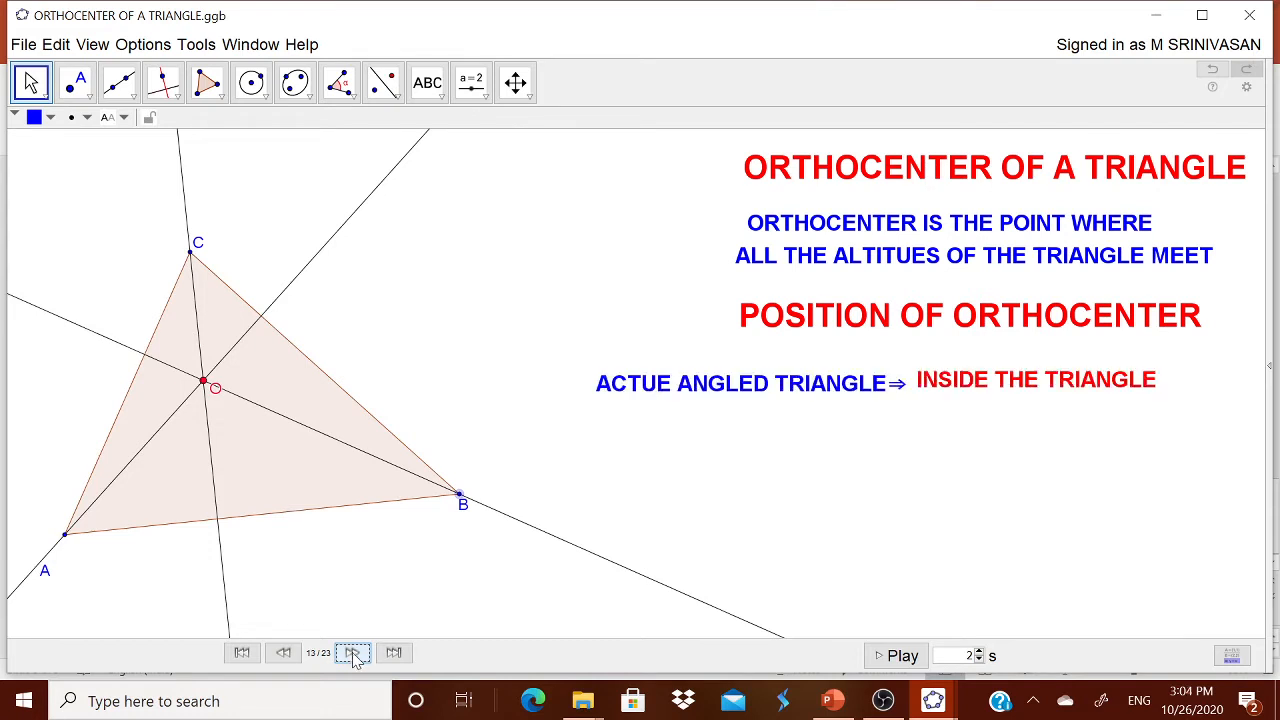
{"action": "left_click", "coordinate": [352, 653]}
{"action": "left_click", "coordinate": [352, 653]}
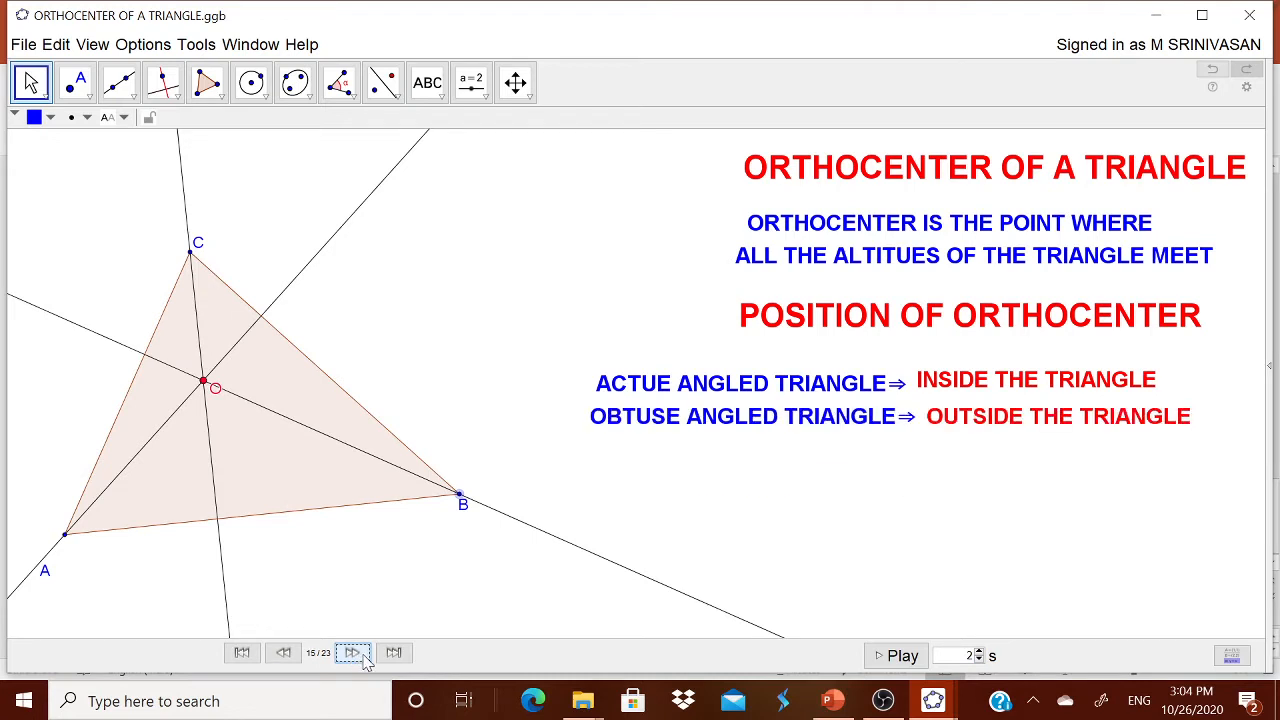
{"action": "left_click", "coordinate": [364, 658]}
{"action": "left_click", "coordinate": [364, 658]}
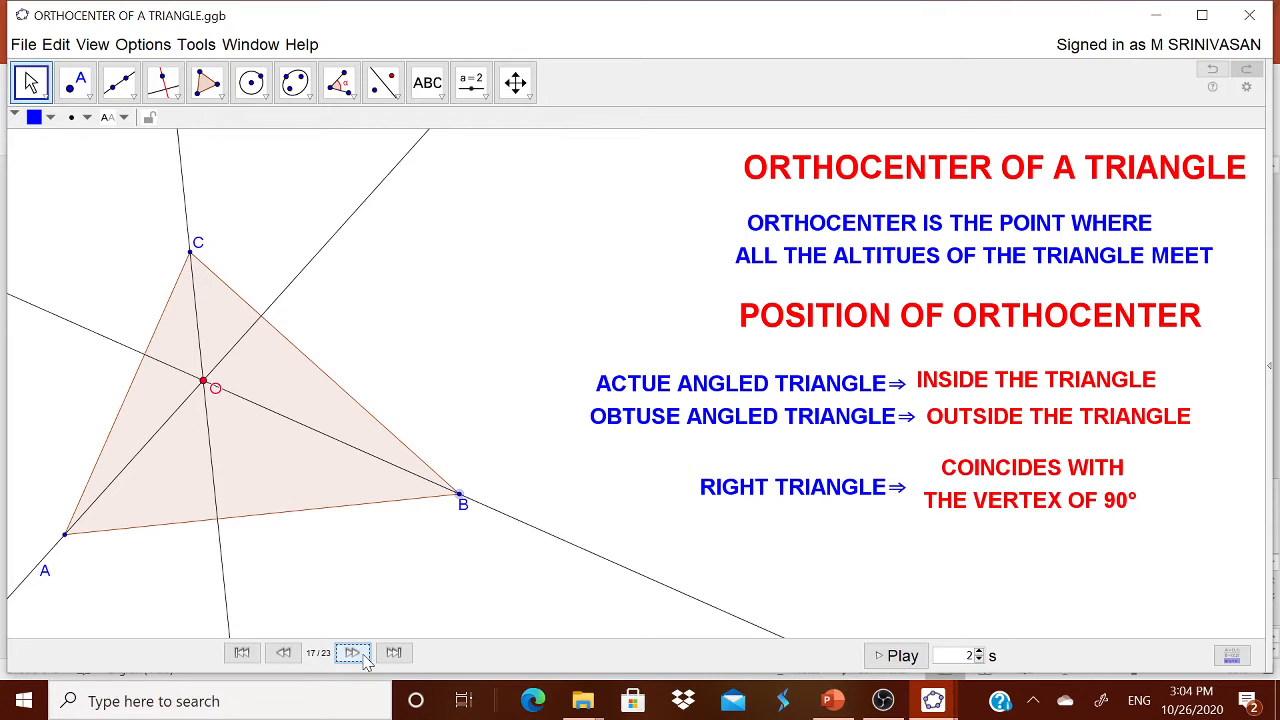
{"action": "left_click", "coordinate": [364, 658]}
{"action": "left_click", "coordinate": [364, 658]}
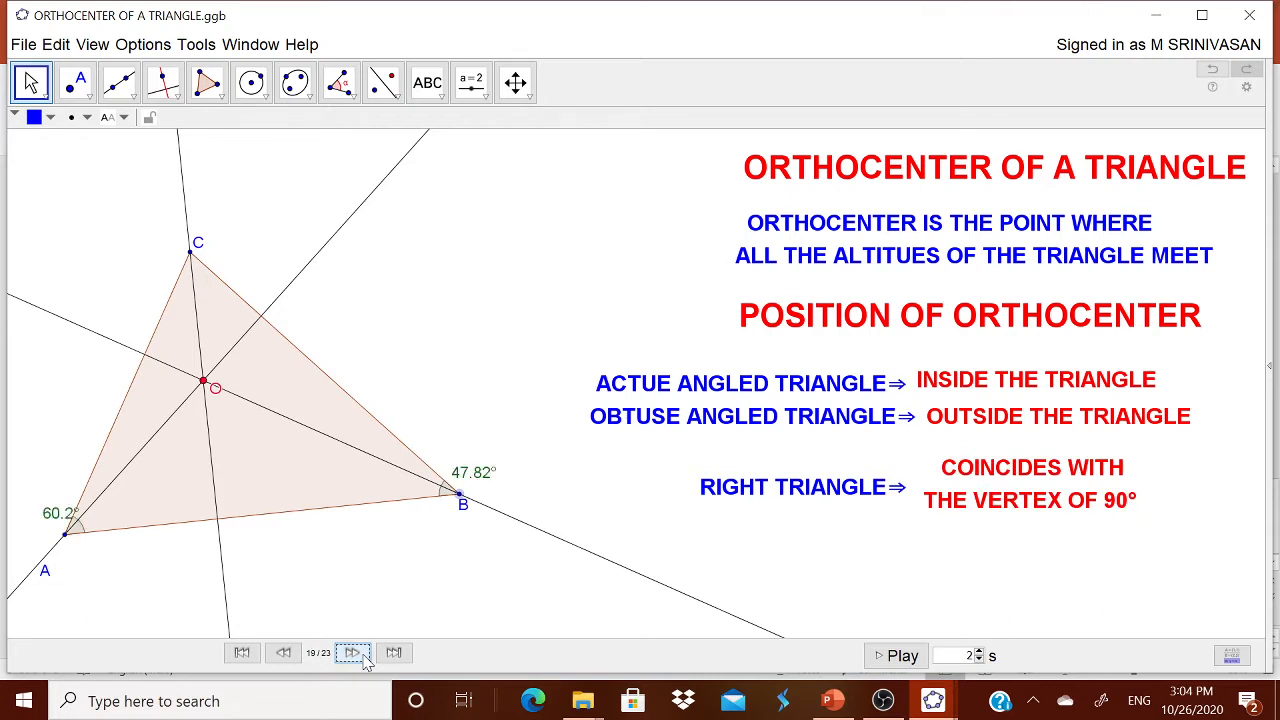
{"action": "left_click", "coordinate": [364, 658]}
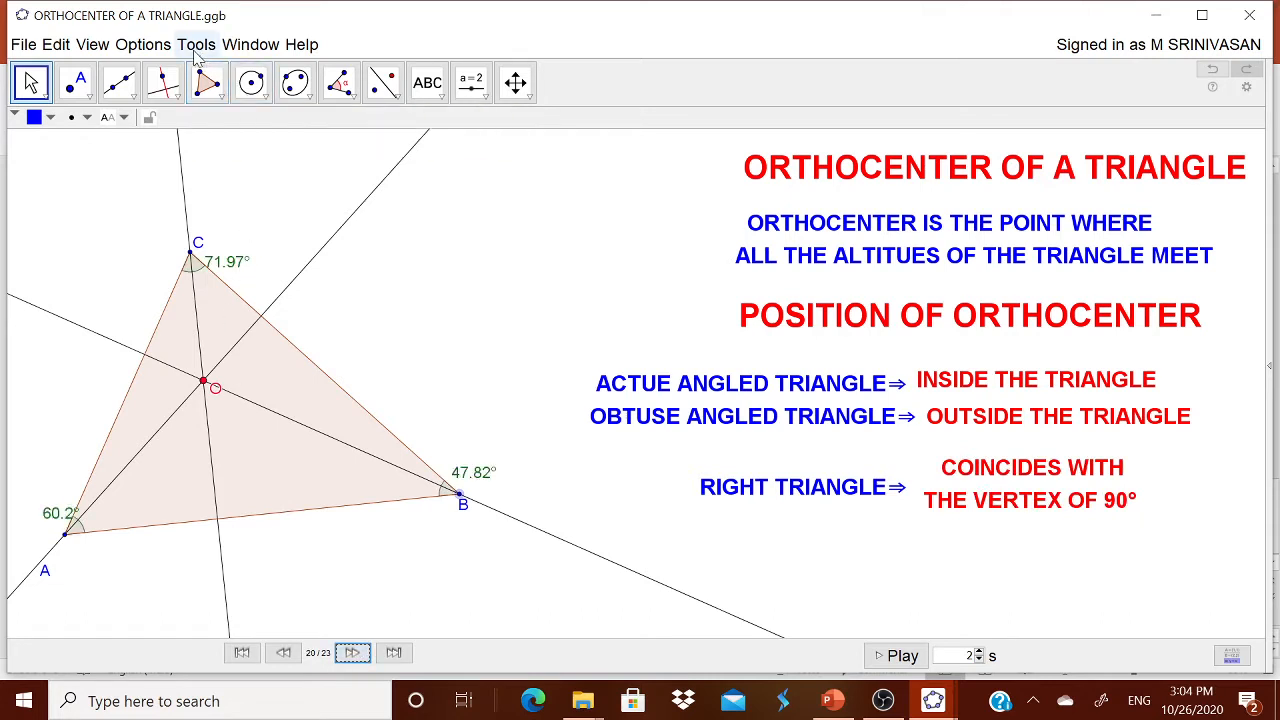
Move vertex B slightly lower and advance the construction through the angle texts for A, B and C to the final step
{"action": "left_click_drag", "start_coordinate": [460, 500], "coordinate": [476, 555]}
{"action": "left_click", "coordinate": [352, 652]}
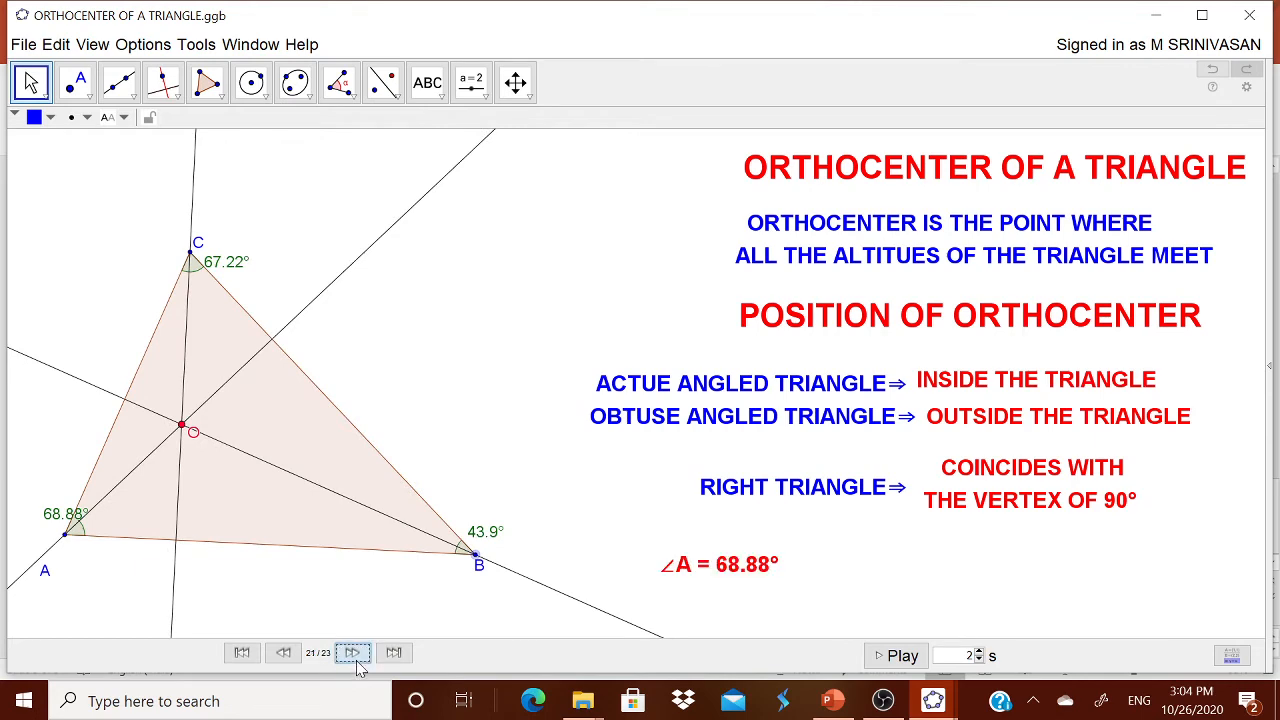
{"action": "left_click", "coordinate": [352, 652]}
{"action": "left_click", "coordinate": [352, 652]}
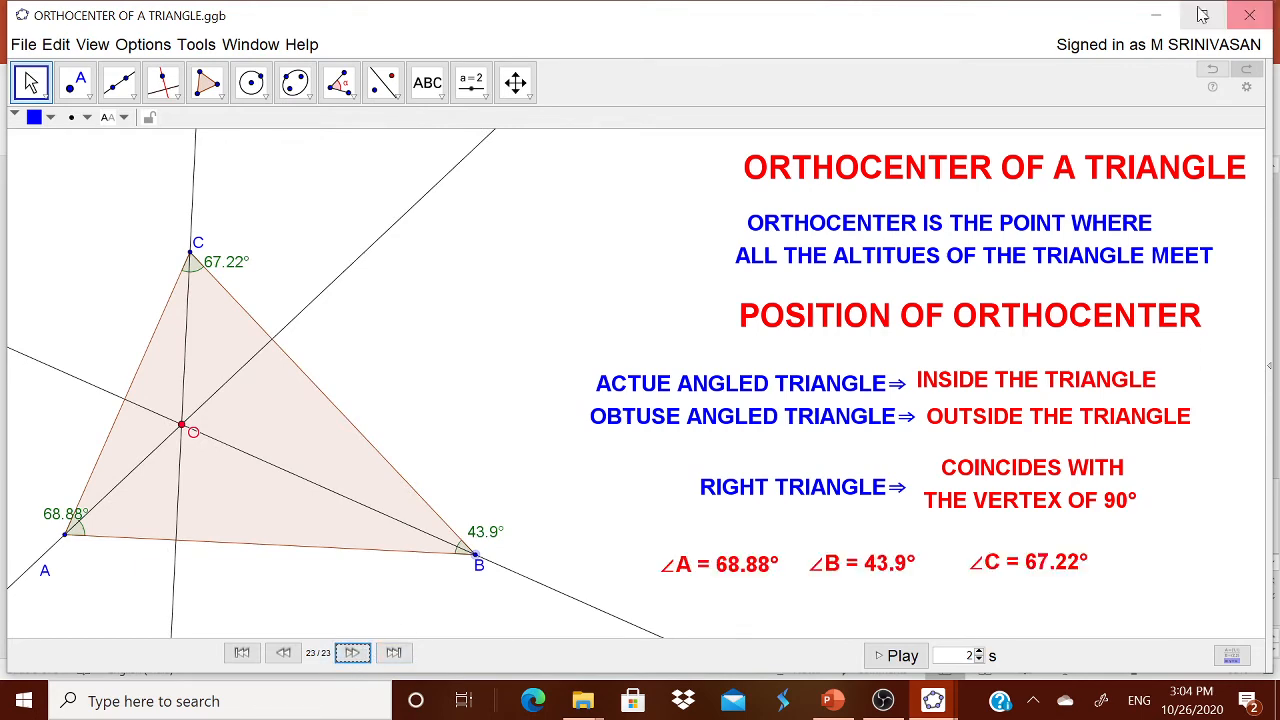
Minimize the finished worksheet, switch to the blank GeoGebra Classic 5 window and apply the Geometry perspective
{"action": "left_click", "coordinate": [1157, 17]}
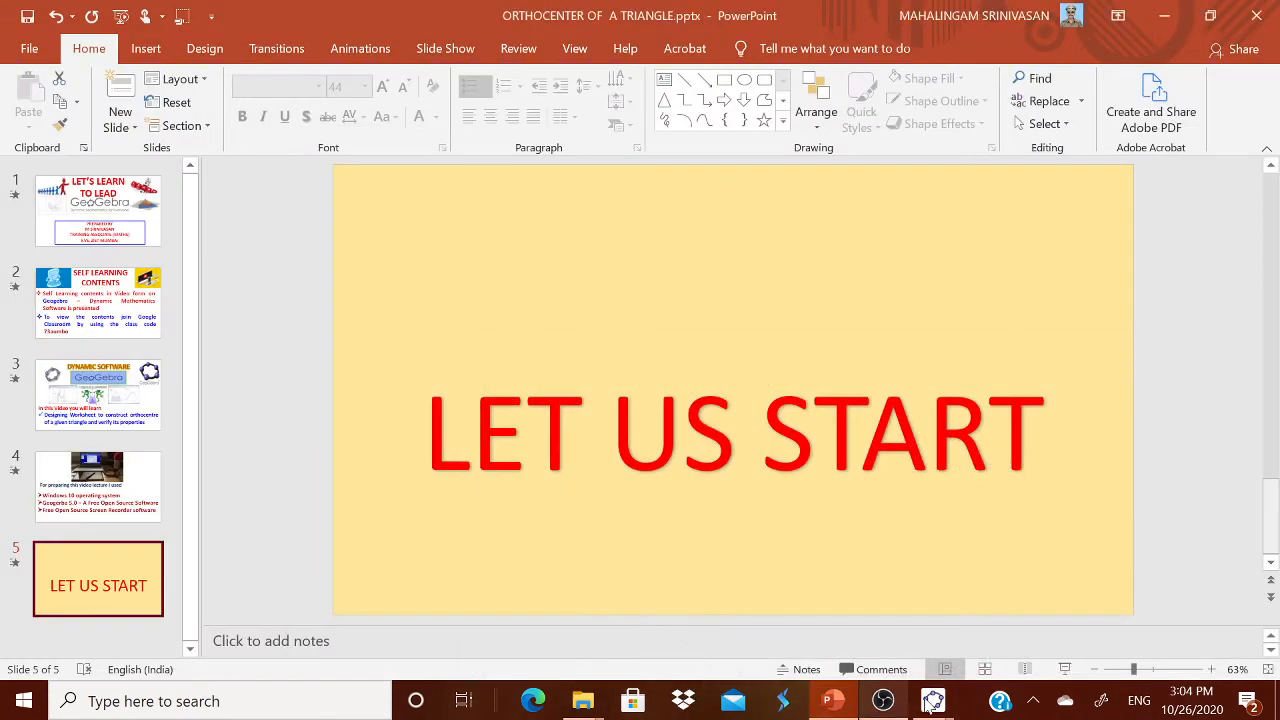
{"action": "mouse_move", "coordinate": [905, 700]}
{"action": "left_click", "coordinate": [849, 650]}
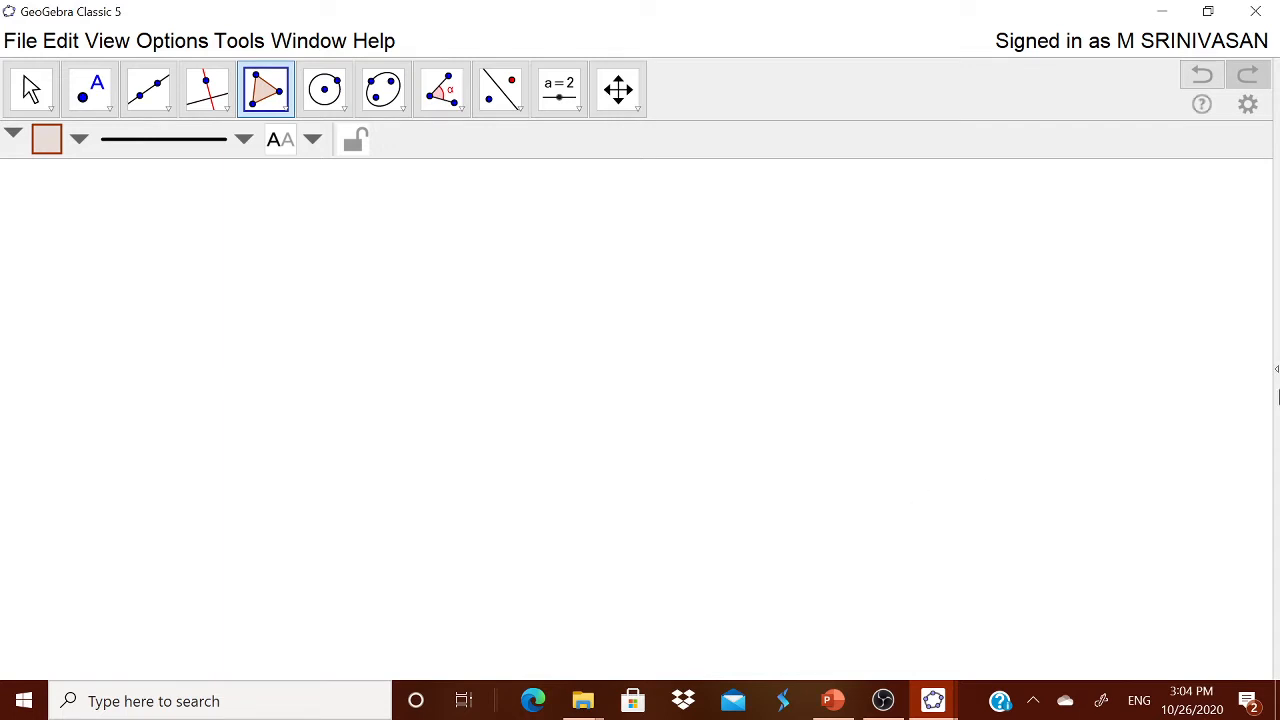
{"action": "left_click", "coordinate": [1276, 370]}
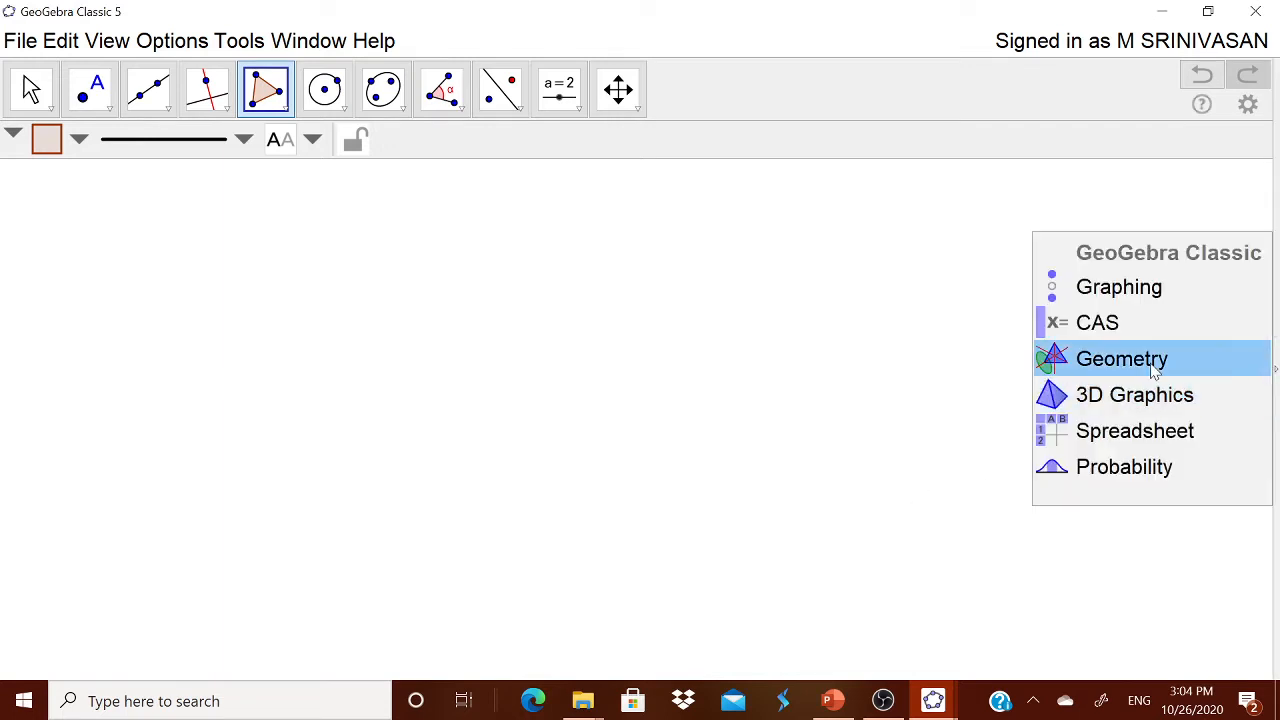
{"action": "left_click", "coordinate": [1155, 362]}
Check which labeling option is active for new objects
{"action": "left_click", "coordinate": [185, 42]}
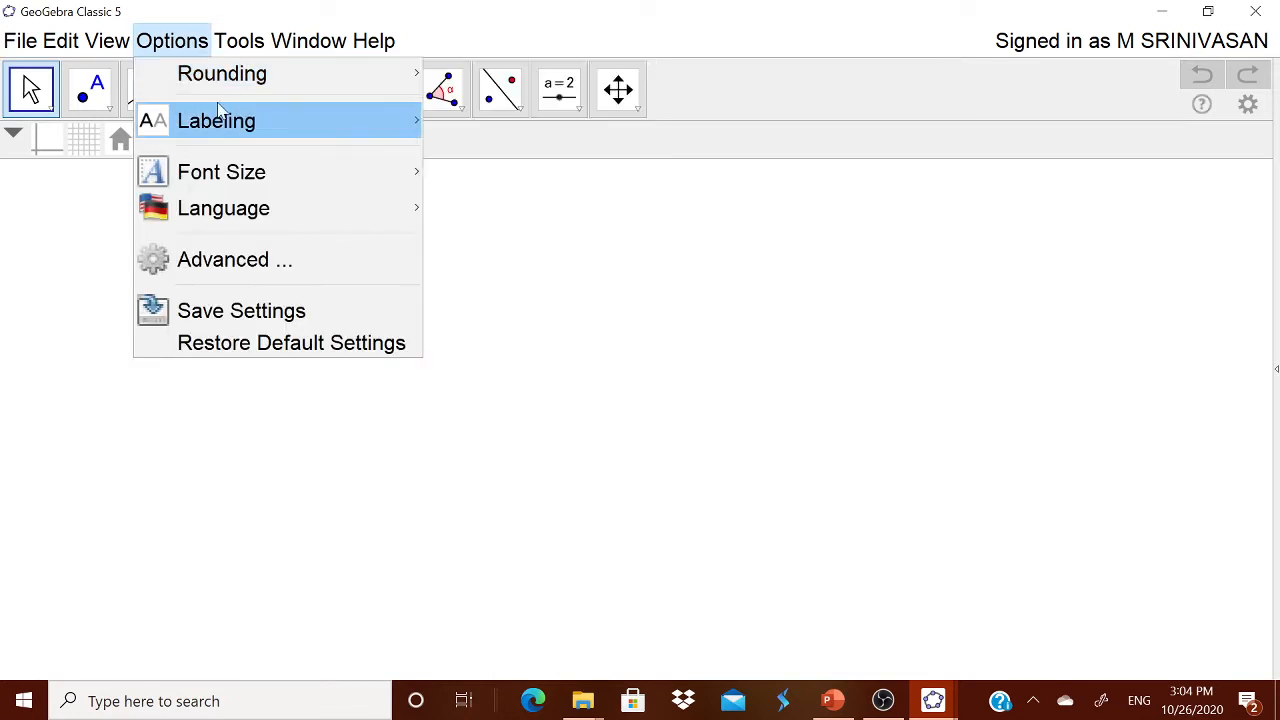
{"action": "mouse_move", "coordinate": [218, 127]}
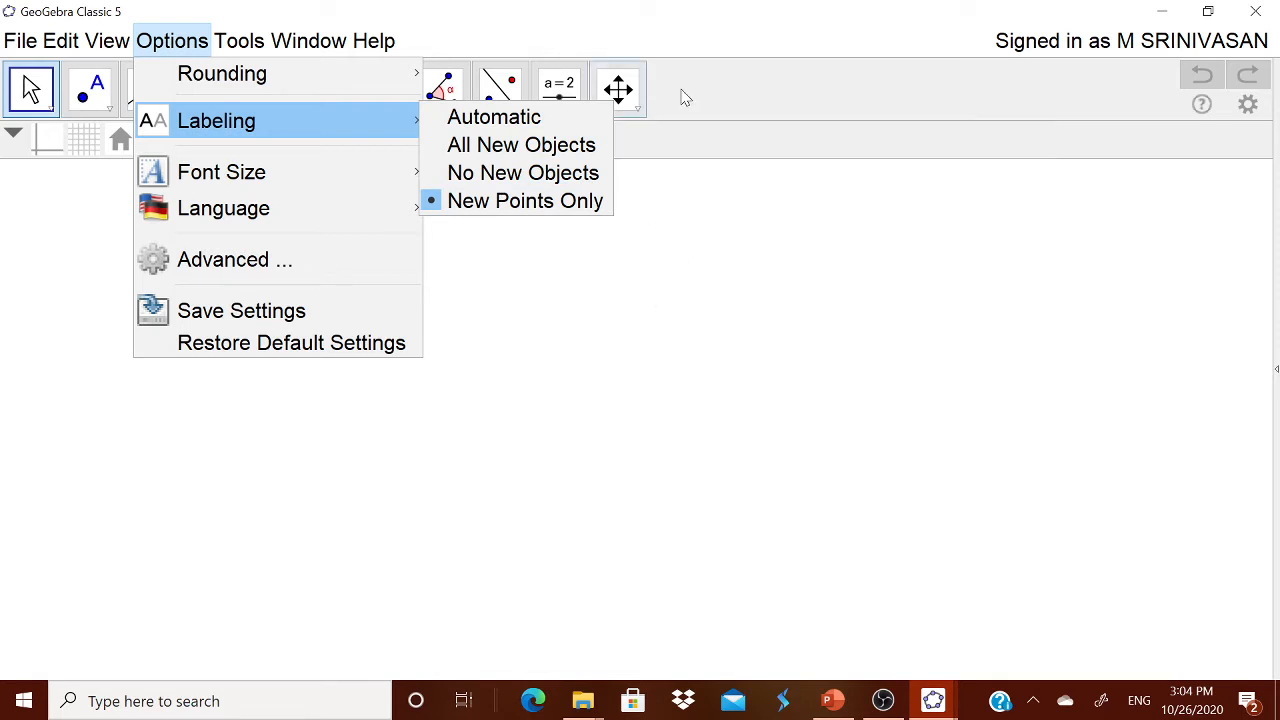
{"action": "left_click", "coordinate": [689, 17]}
Add the text "ORTHOCENTER OF A TRIANGLE" and place it as a title in the upper right of the drawing area
{"action": "left_click", "coordinate": [575, 98]}
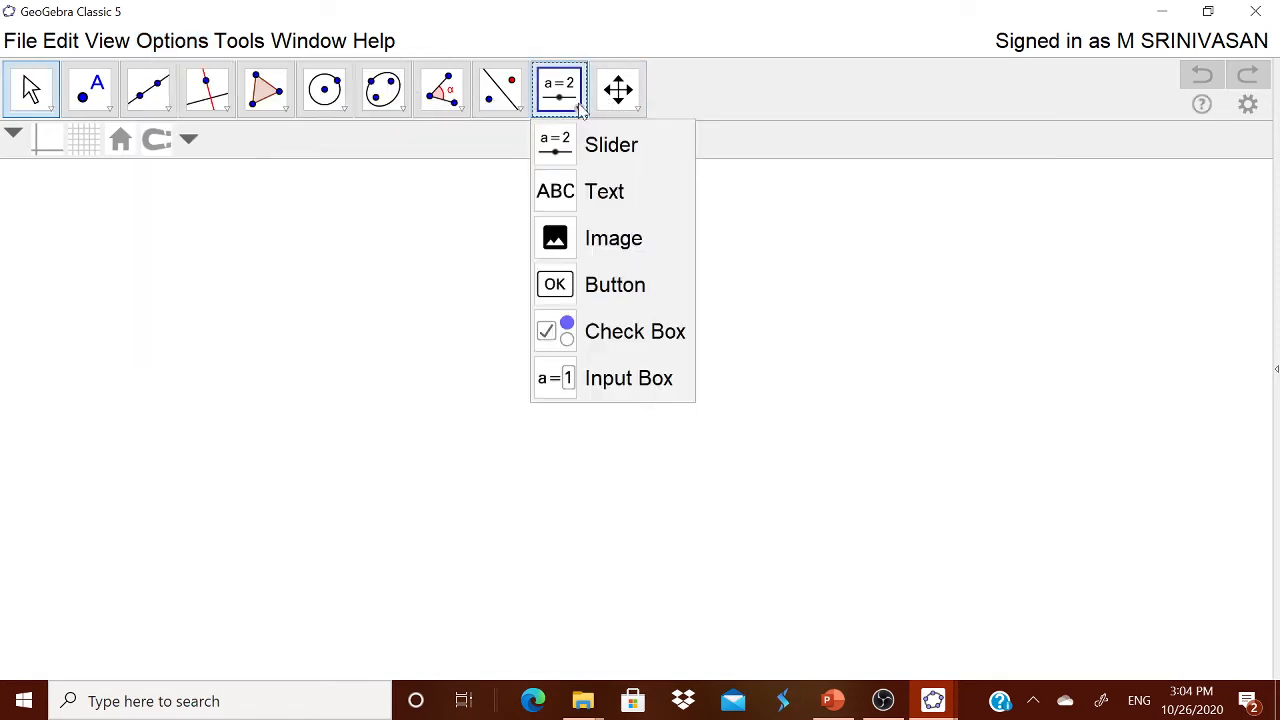
{"action": "left_click", "coordinate": [585, 195]}
{"action": "left_click", "coordinate": [589, 200]}
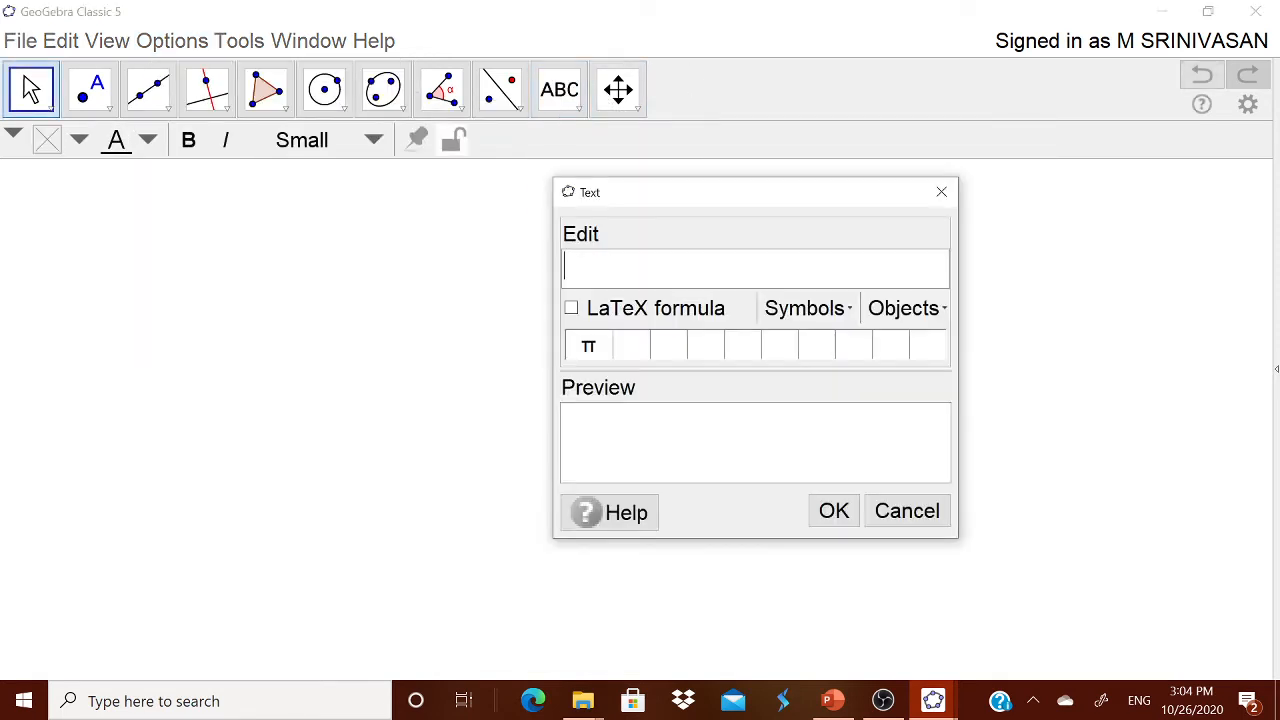
{"action": "type", "text": "ORTHOCETN"}
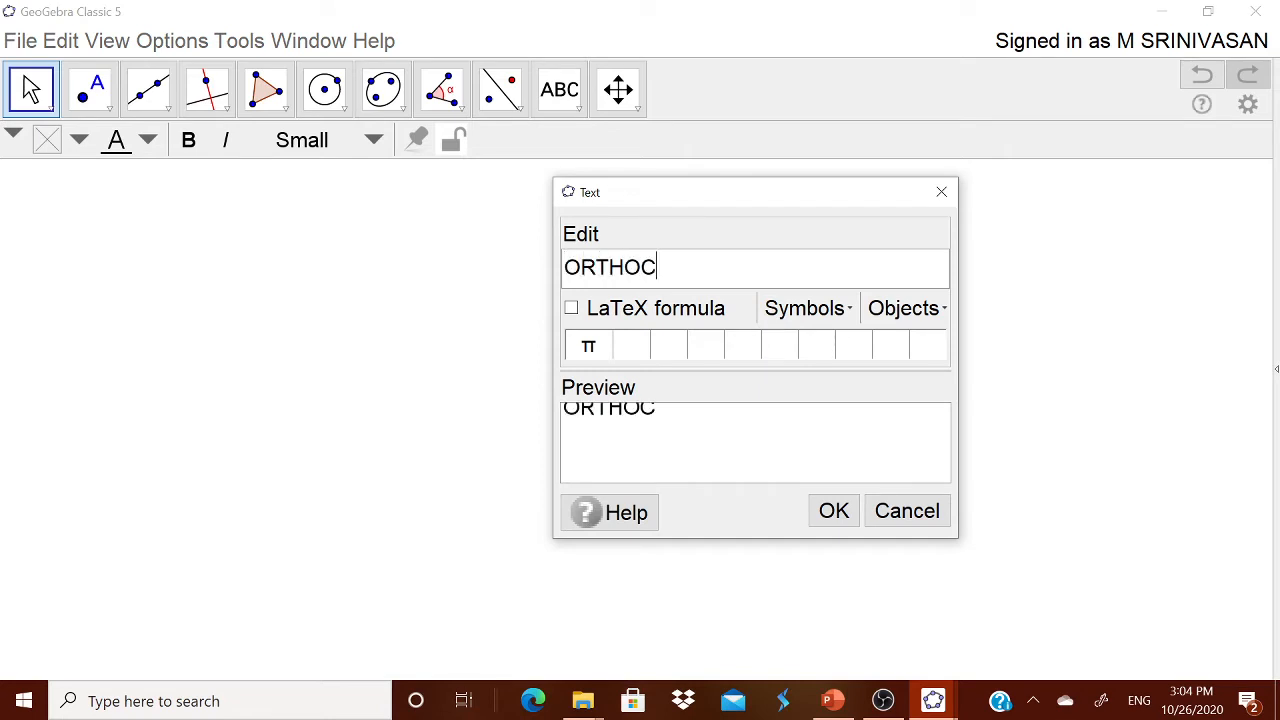
{"action": "key", "text": "BackSpace"}
{"action": "key", "text": "BackSpace"}
{"action": "type", "text": "NTER OF A TR"}
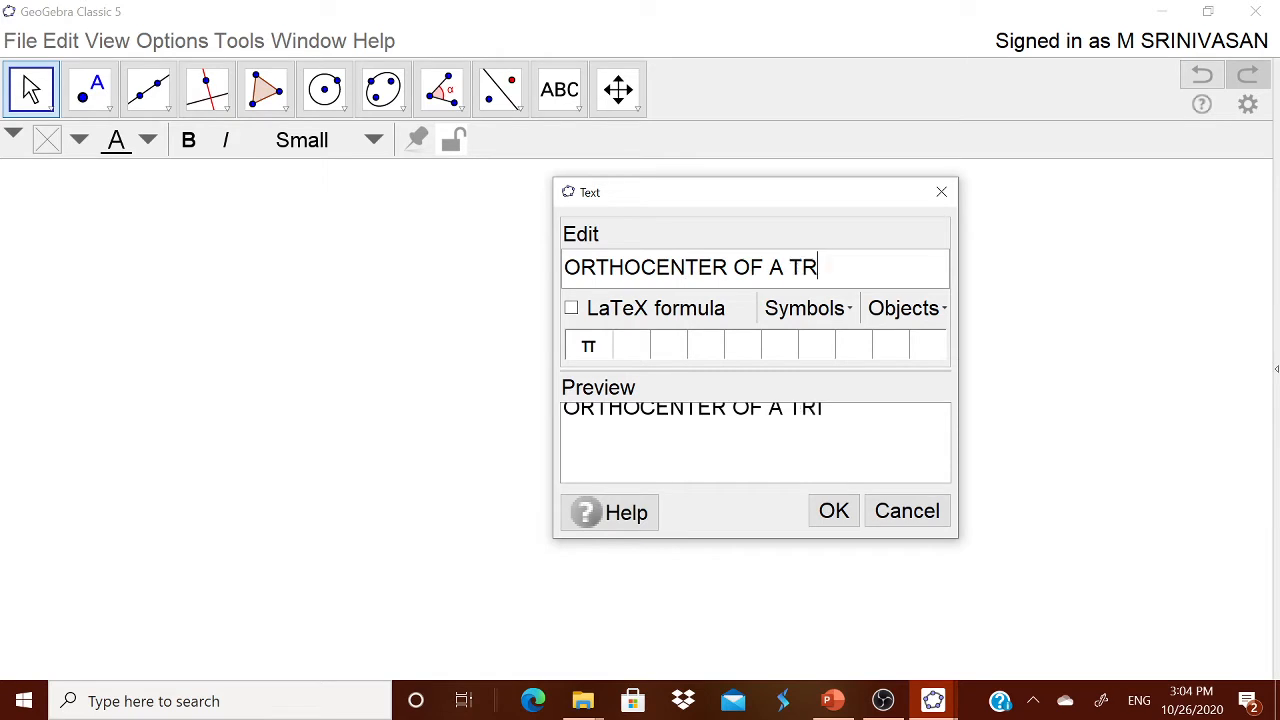
{"action": "type", "text": "IANGLE"}
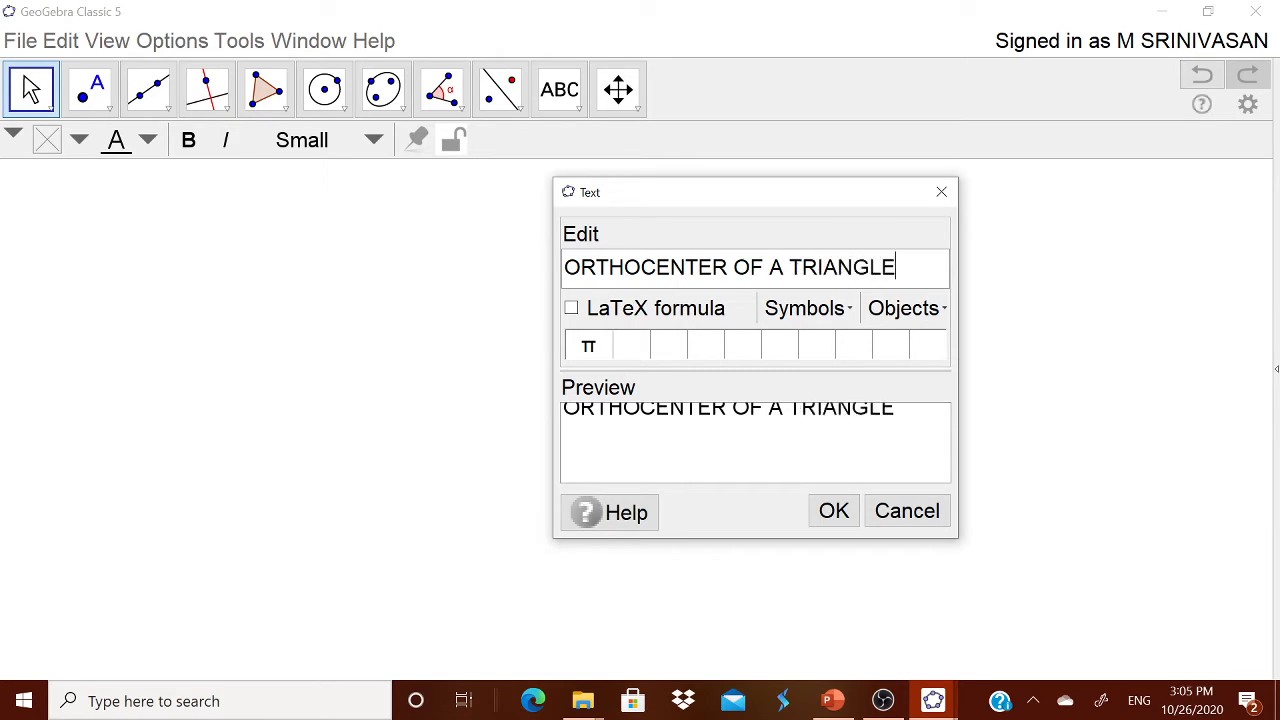
{"action": "left_click", "coordinate": [833, 512]}
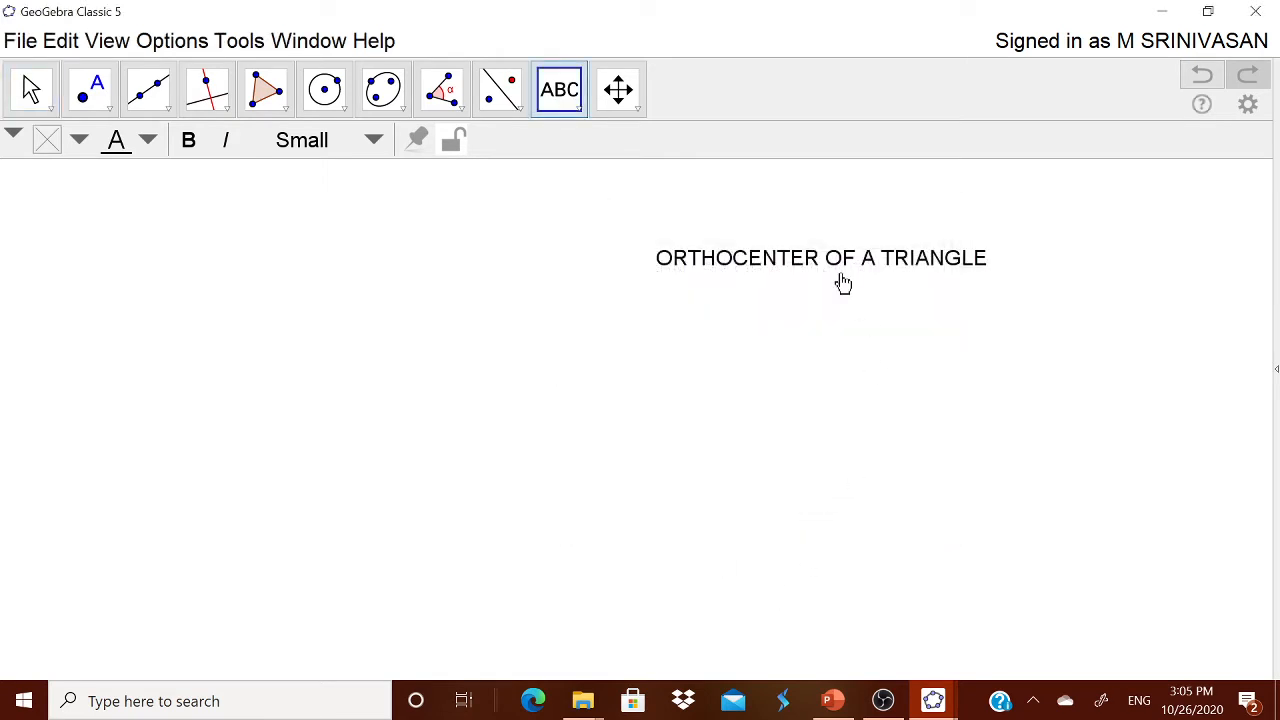
{"action": "left_click_drag", "start_coordinate": [865, 262], "coordinate": [1000, 208]}
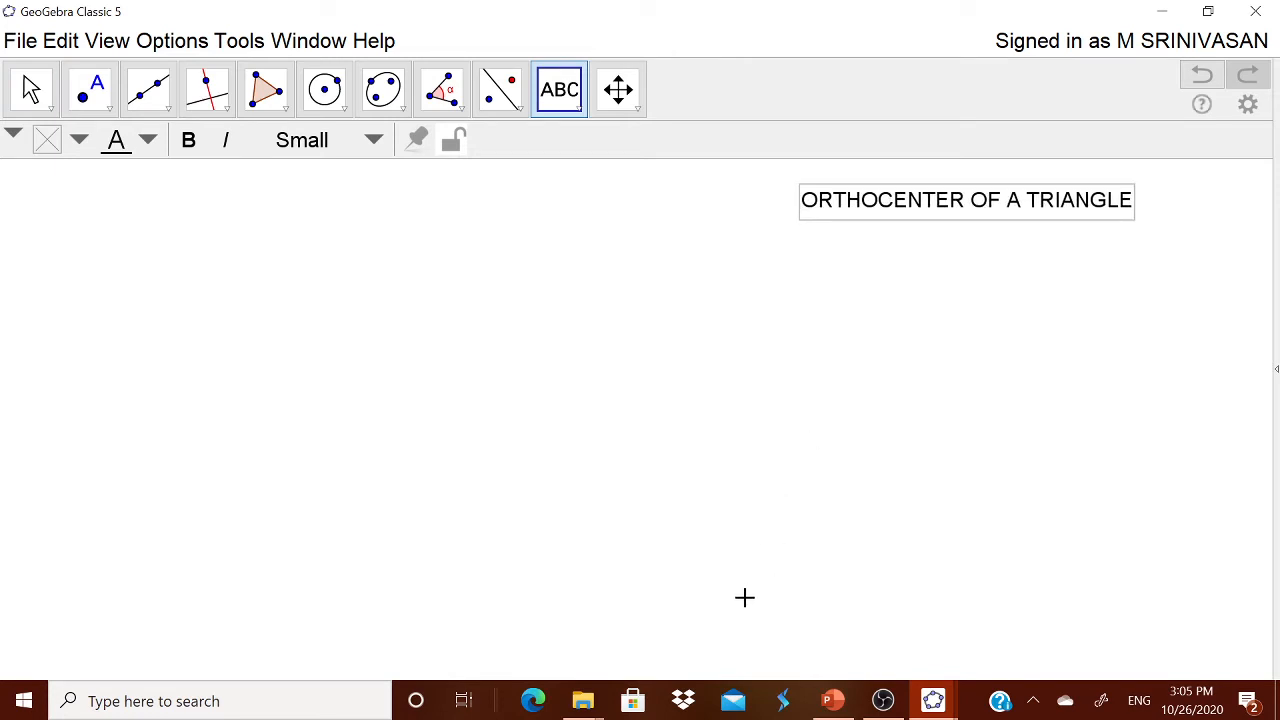
Show the construction navigation bar beneath the drawing area
{"action": "right_click", "coordinate": [731, 633]}
{"action": "right_click", "coordinate": [690, 632]}
{"action": "left_click", "coordinate": [30, 88]}
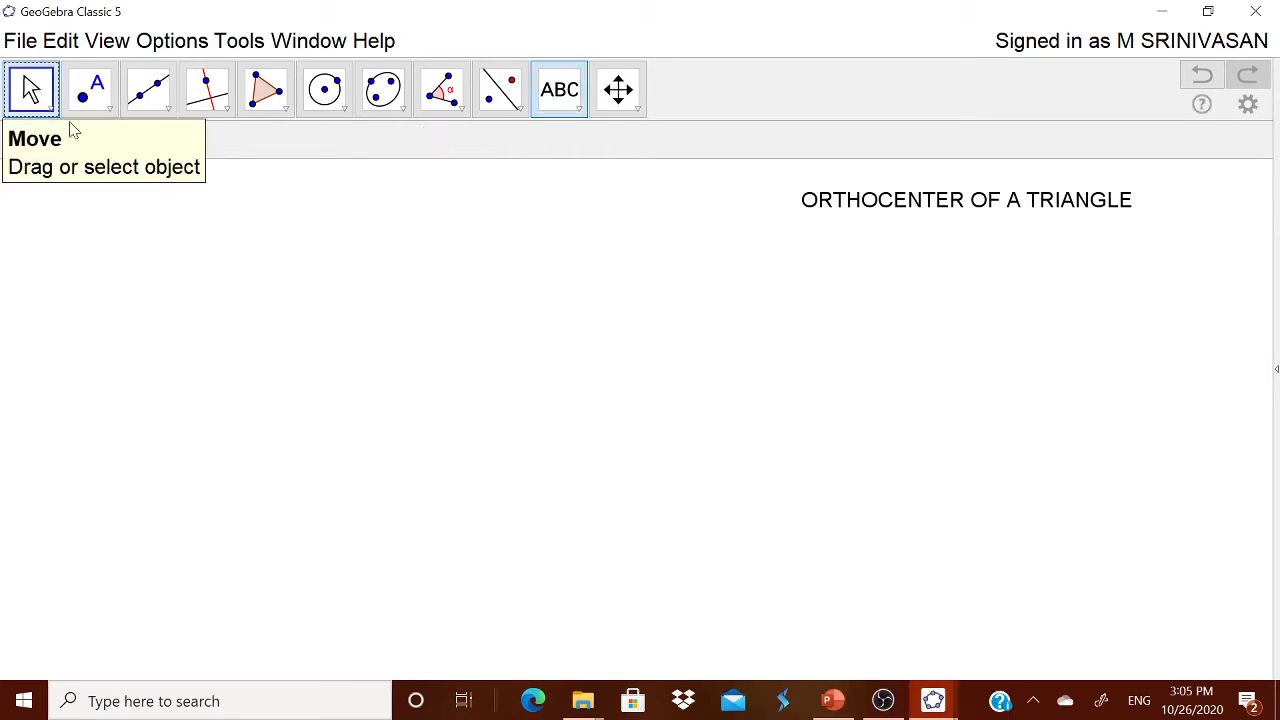
{"action": "right_click", "coordinate": [863, 518]}
{"action": "left_click", "coordinate": [885, 518]}
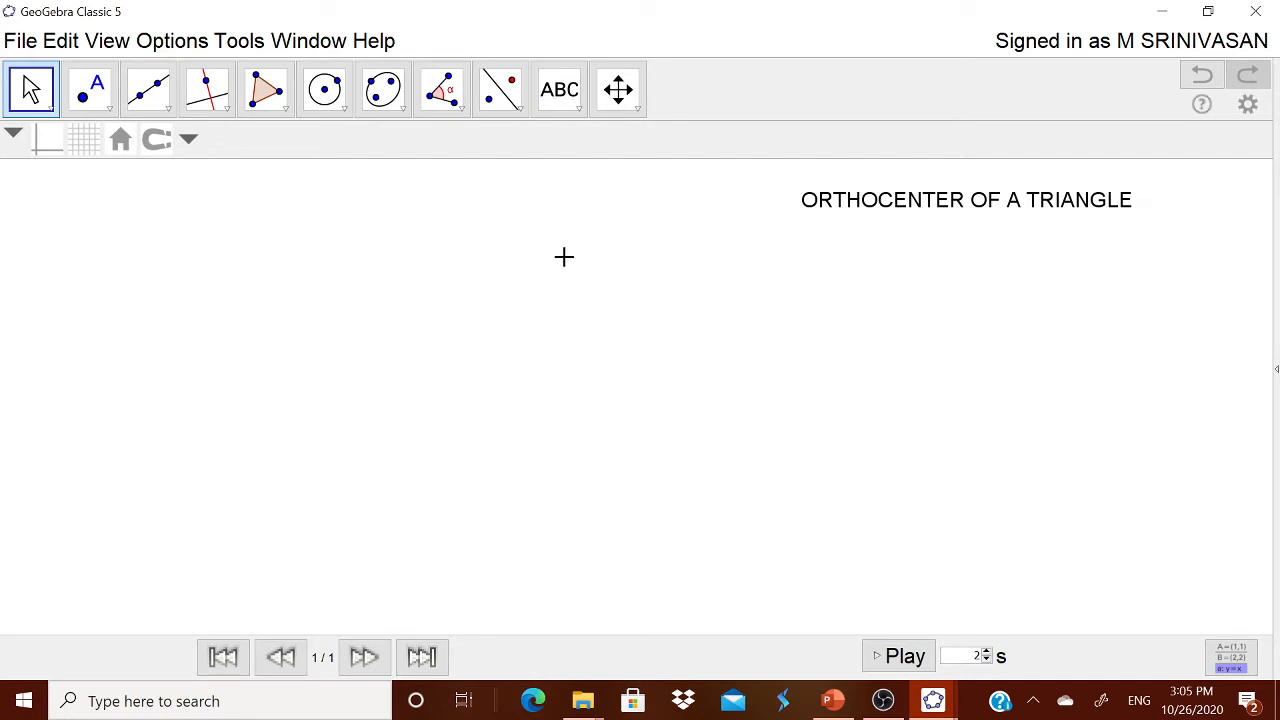
Add the text "ORTHOCENTER IS THE MEETING POINT OF ALTITUDES" and place it directly beneath the title
{"action": "left_click", "coordinate": [559, 89]}
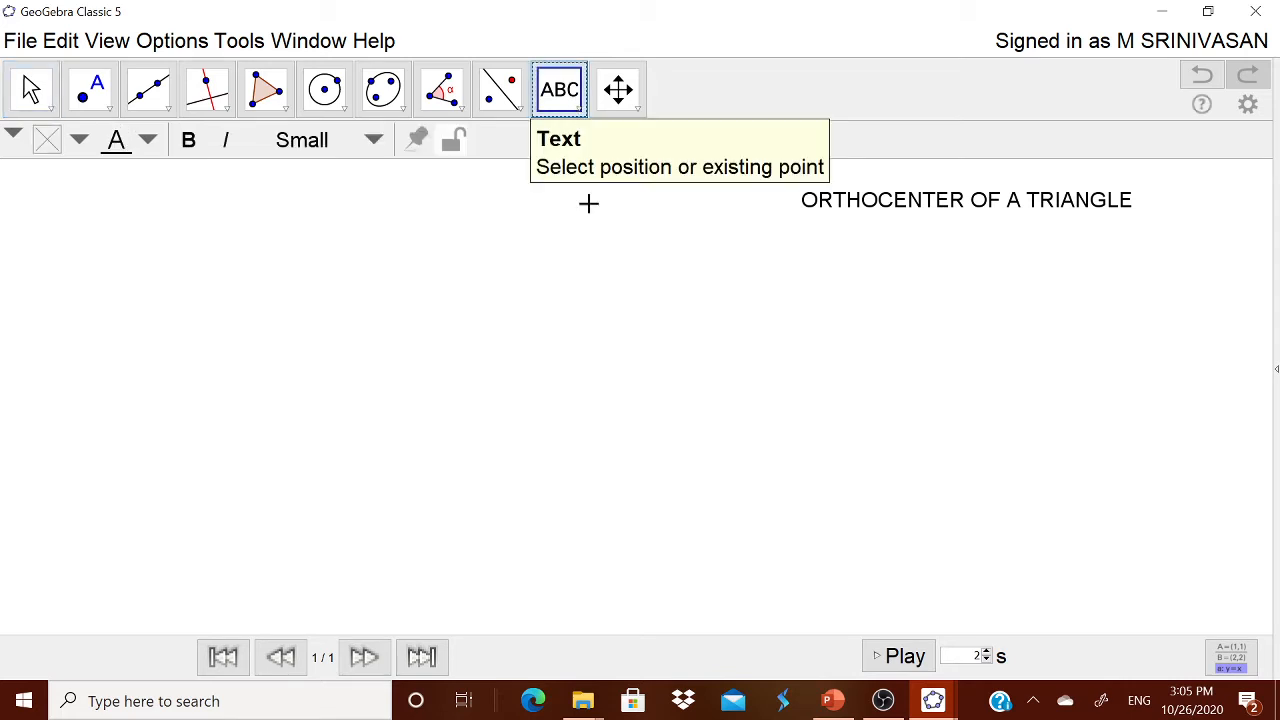
{"action": "left_click", "coordinate": [589, 203]}
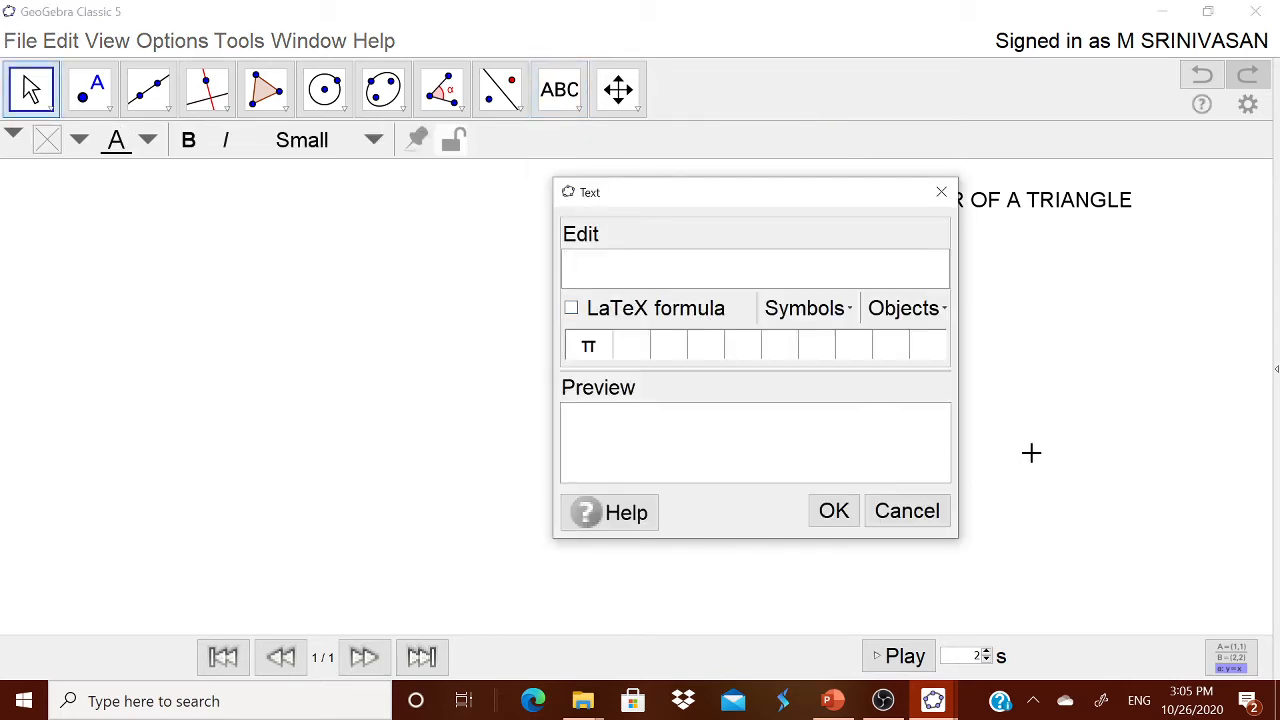
{"action": "type", "text": "OROTH"}
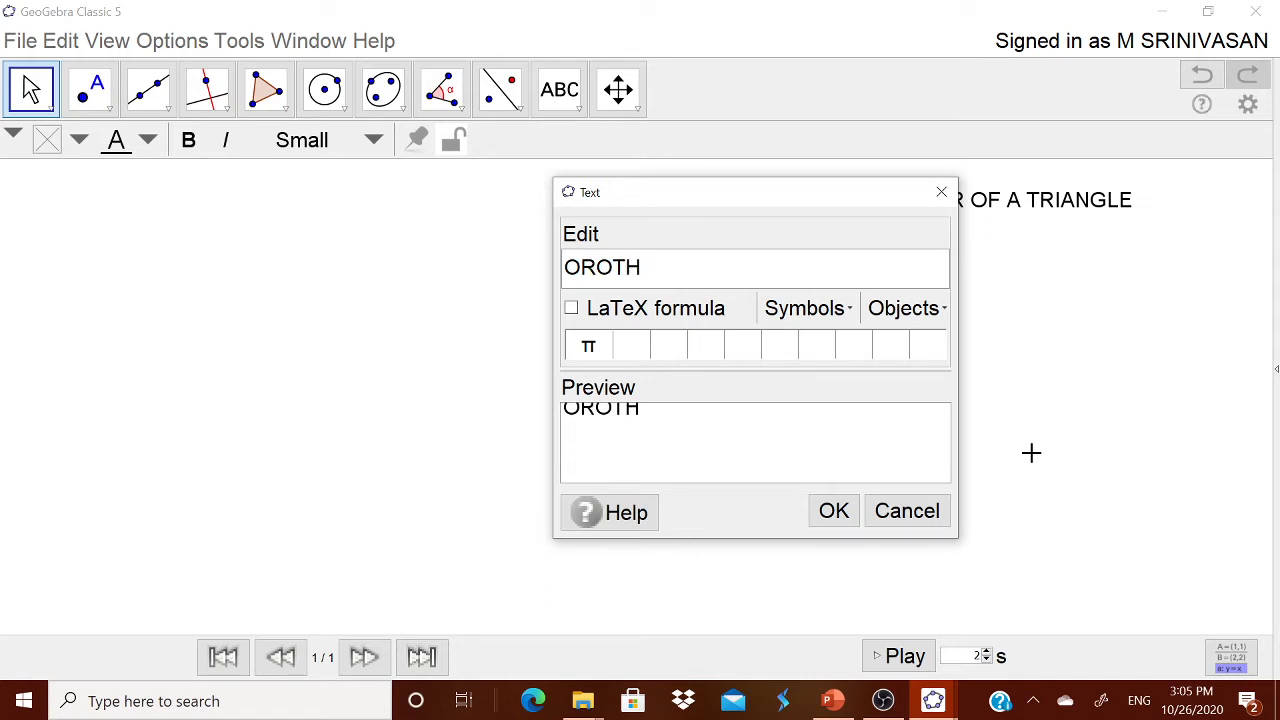
{"action": "key", "text": "BackSpace"}
{"action": "type", "text": "THO C"}
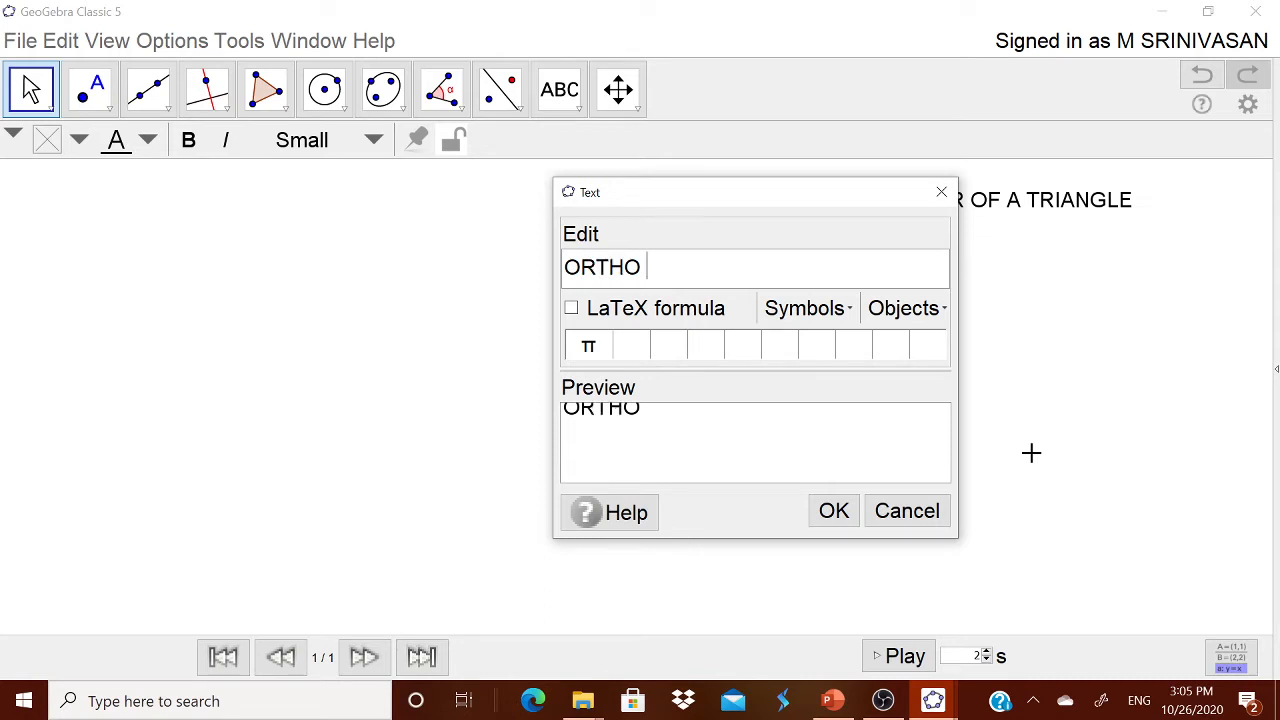
{"action": "key", "text": "BackSpace"}
{"action": "key", "text": "BackSpace"}
{"action": "type", "text": "CEN"}
{"action": "key", "text": "BackSpace"}
{"action": "type", "text": "ENTER IS THE M"}
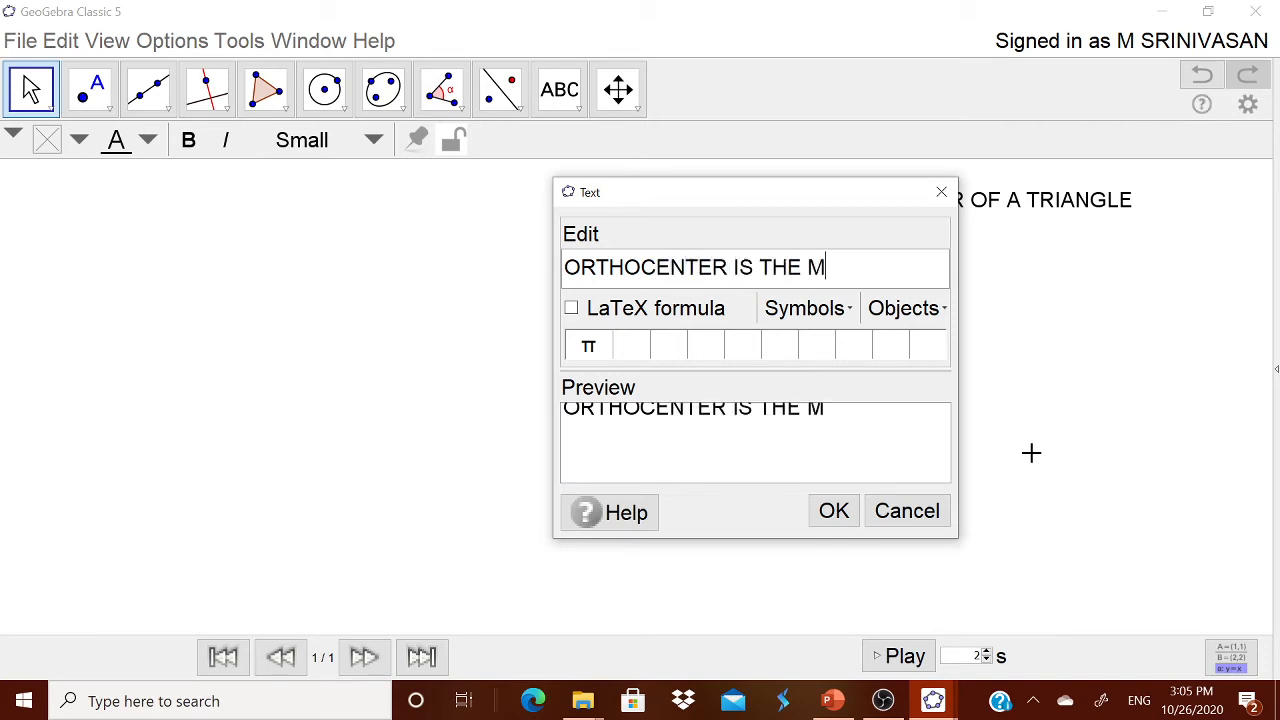
{"action": "type", "text": "EETING POINT OF"}
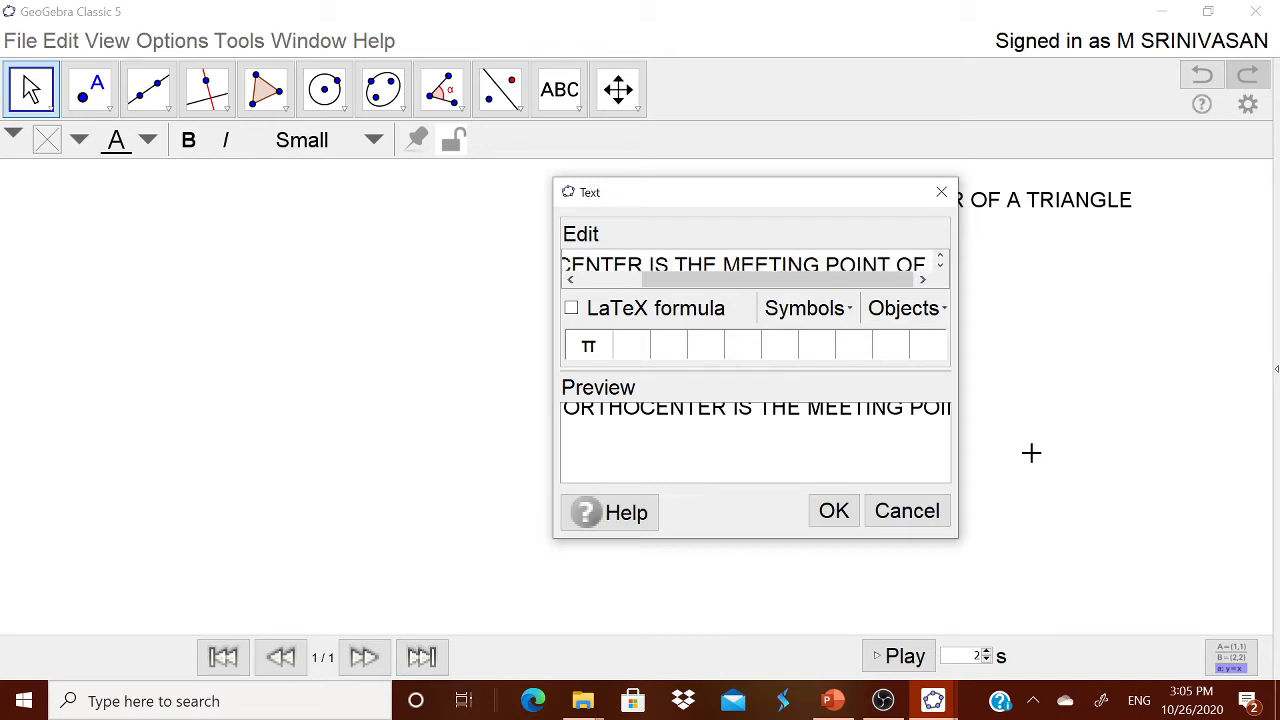
{"action": "type", "text": " PER"}
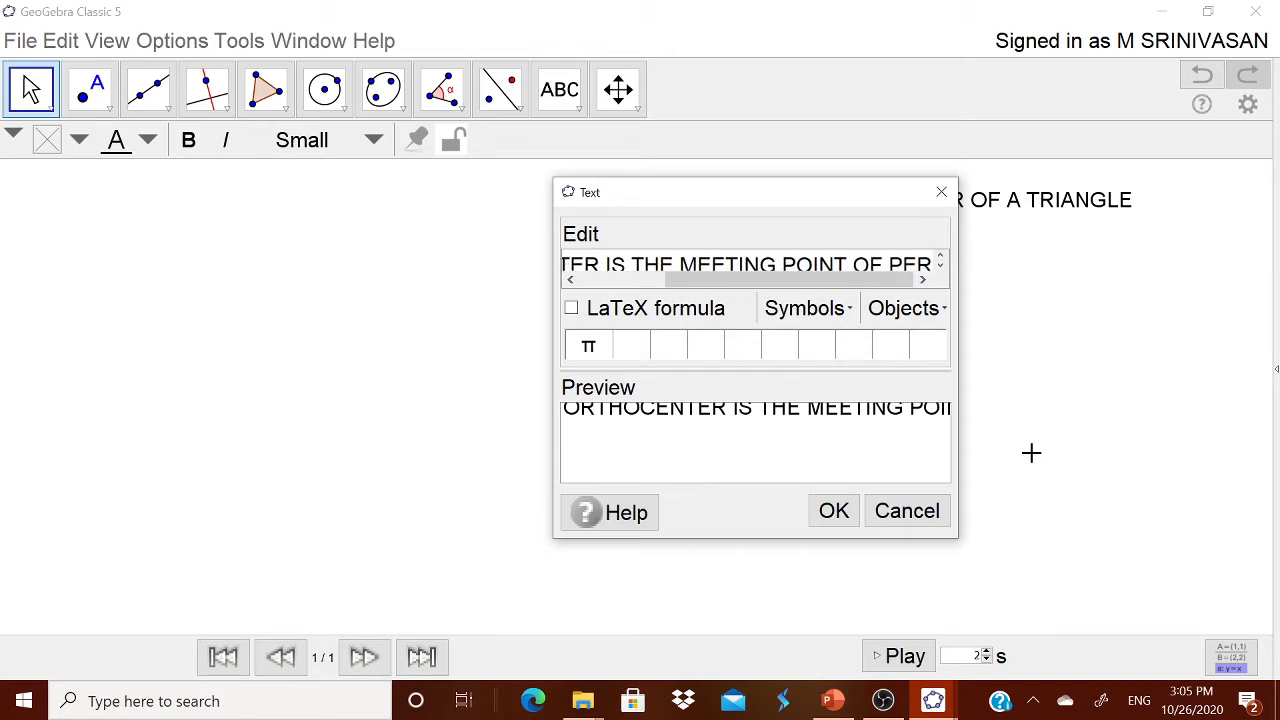
{"action": "key", "text": "BackSpace"}
{"action": "key", "text": "BackSpace"}
{"action": "key", "text": "BackSpace"}
{"action": "type", "text": "ALTI"}
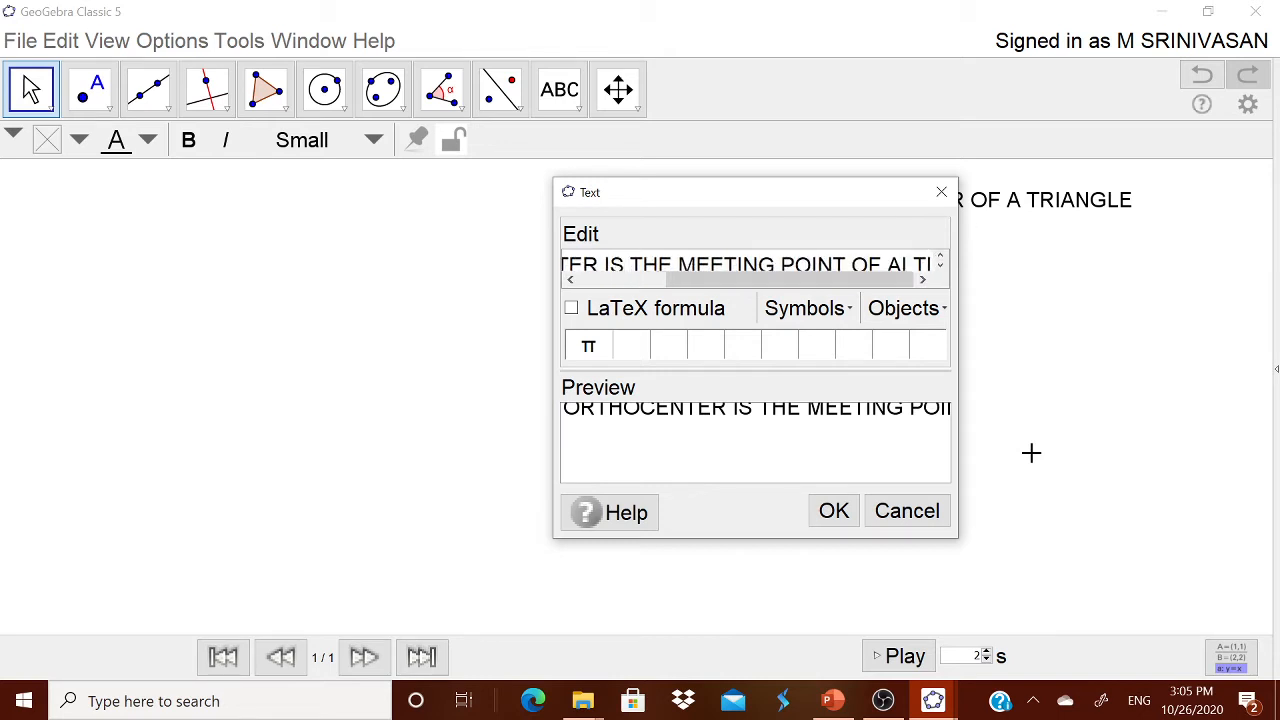
{"action": "type", "text": "TUDES"}
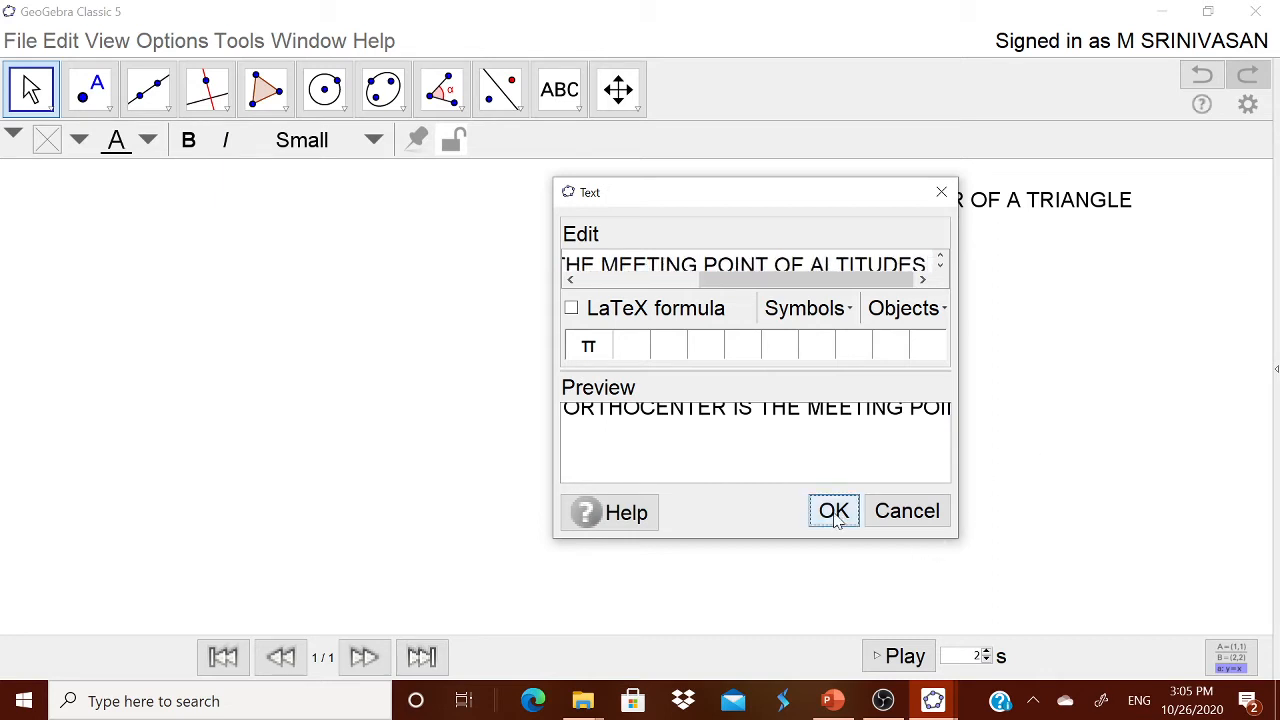
{"action": "left_click", "coordinate": [832, 511]}
{"action": "left_click_drag", "start_coordinate": [1026, 275], "coordinate": [1029, 251]}
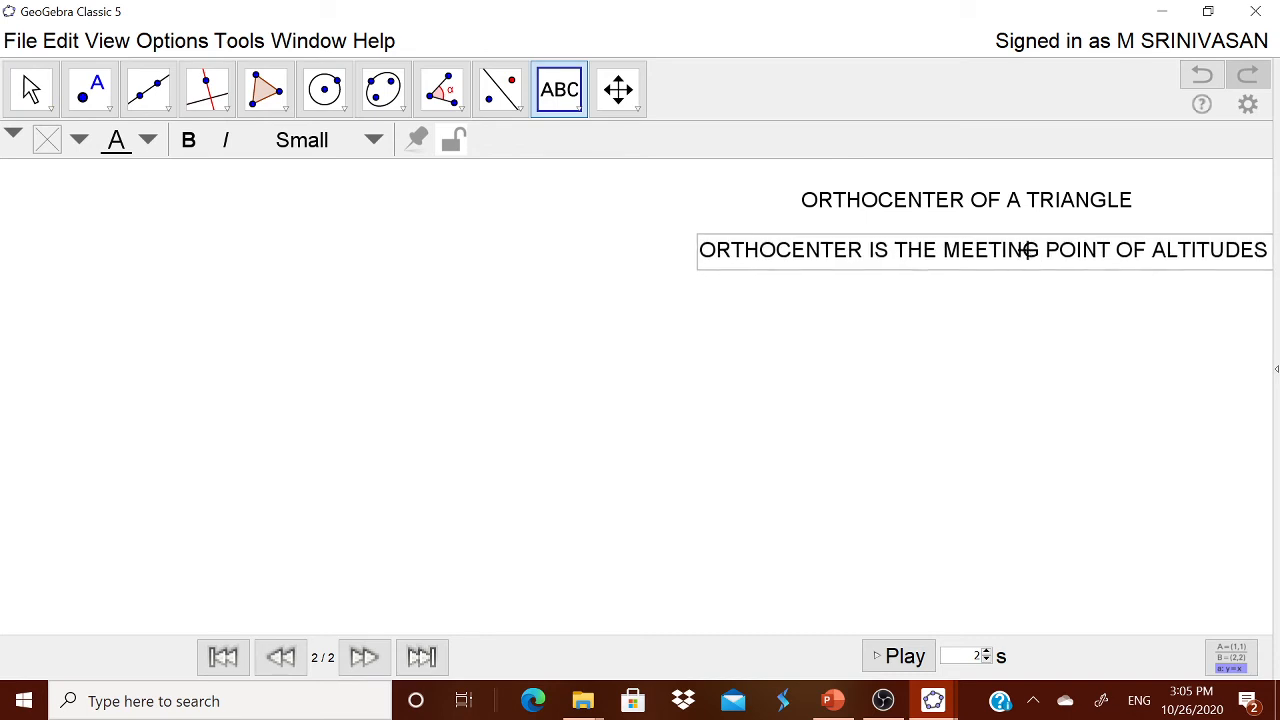
Draw an acute triangle ABC with a horizontal base AB and apex C above it, using the Polygon tool
{"action": "left_click", "coordinate": [275, 105]}
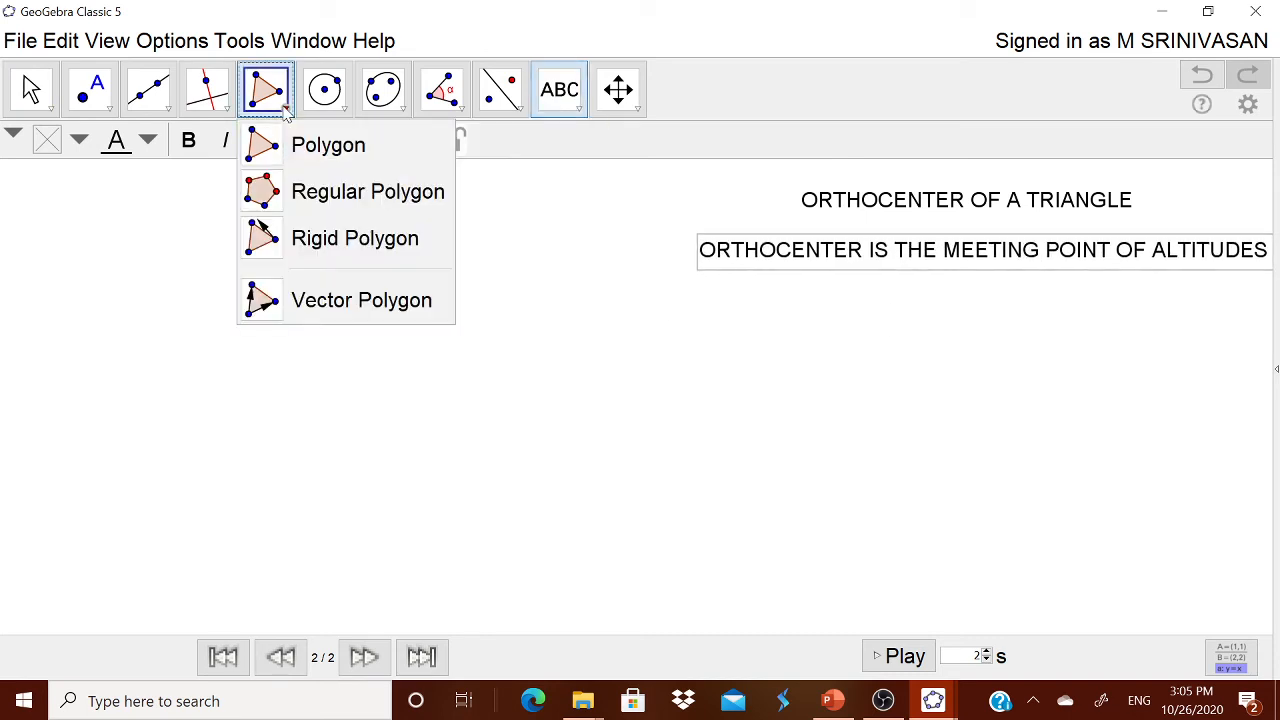
{"action": "left_click", "coordinate": [287, 143]}
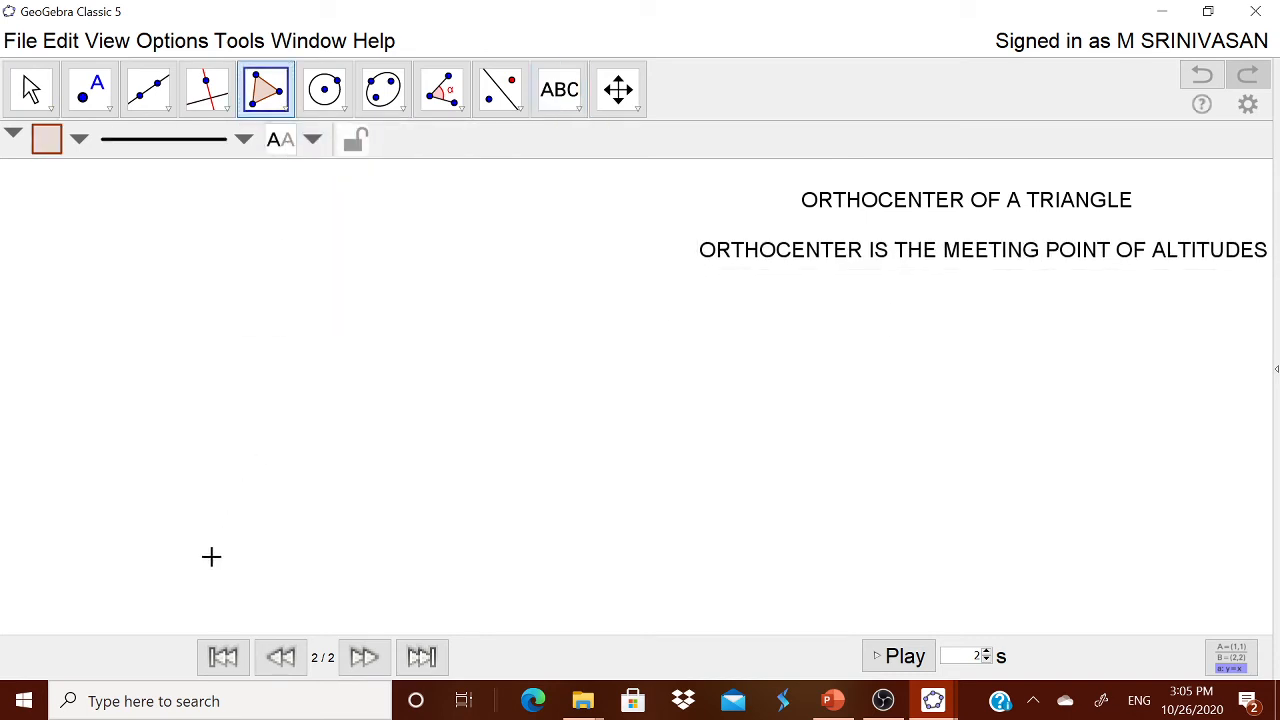
{"action": "left_click", "coordinate": [154, 554]}
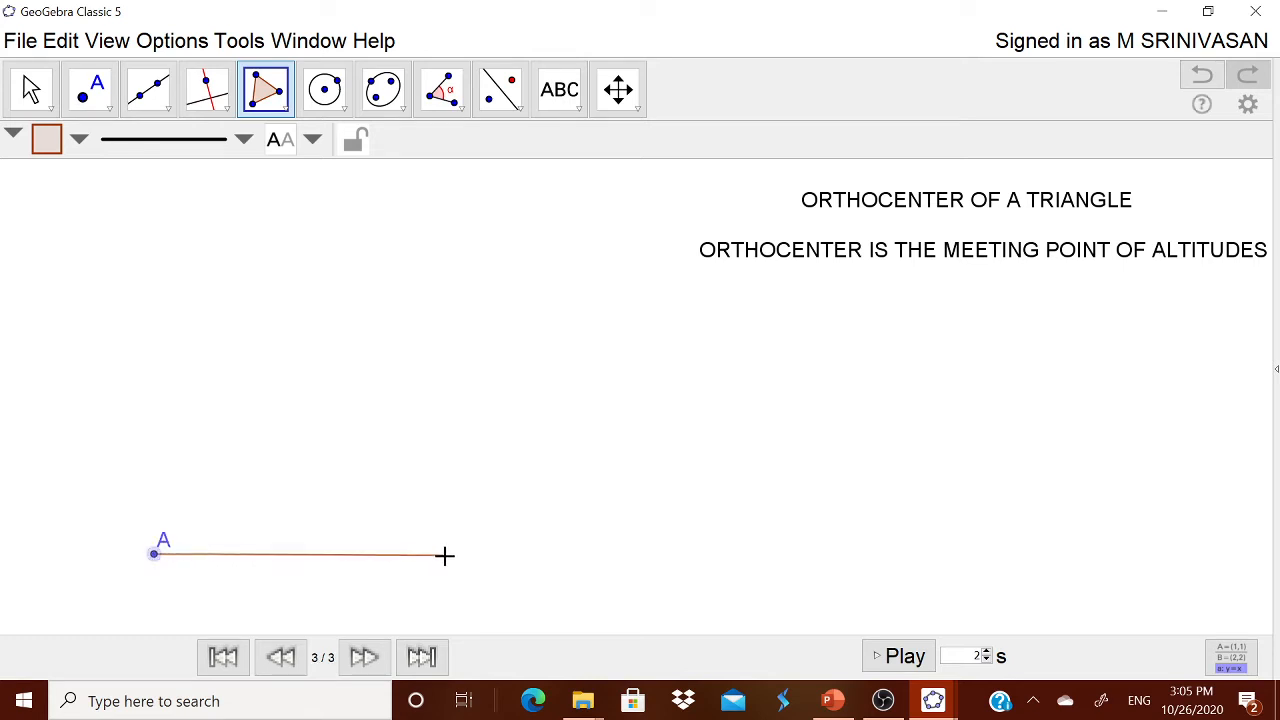
{"action": "left_click", "coordinate": [419, 554]}
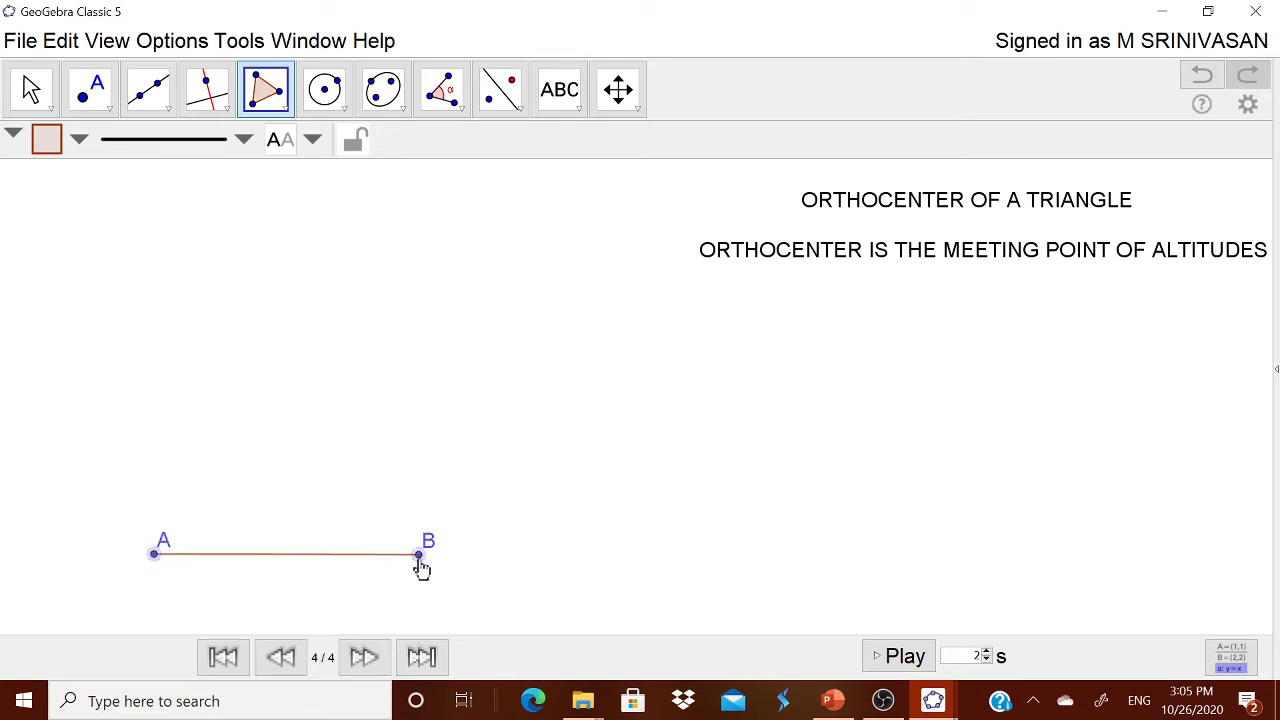
{"action": "left_click", "coordinate": [300, 273]}
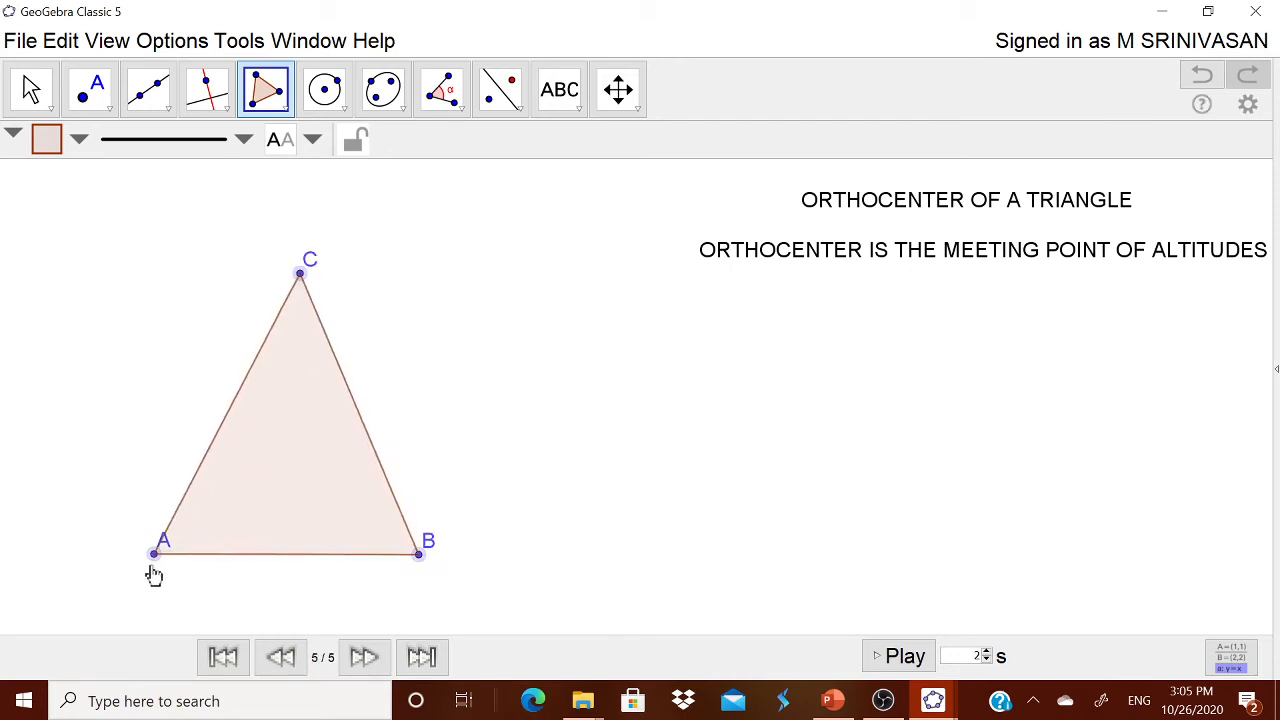
{"action": "left_click", "coordinate": [157, 566]}
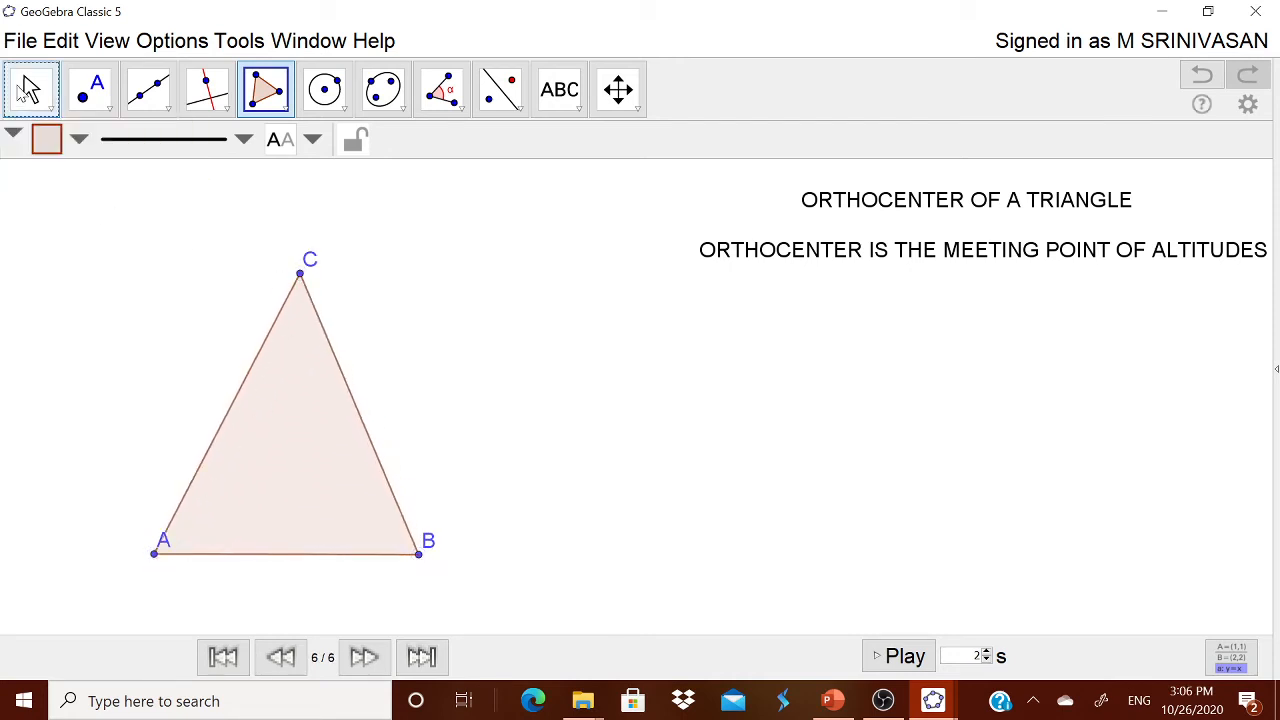
{"action": "key", "text": "Escape"}
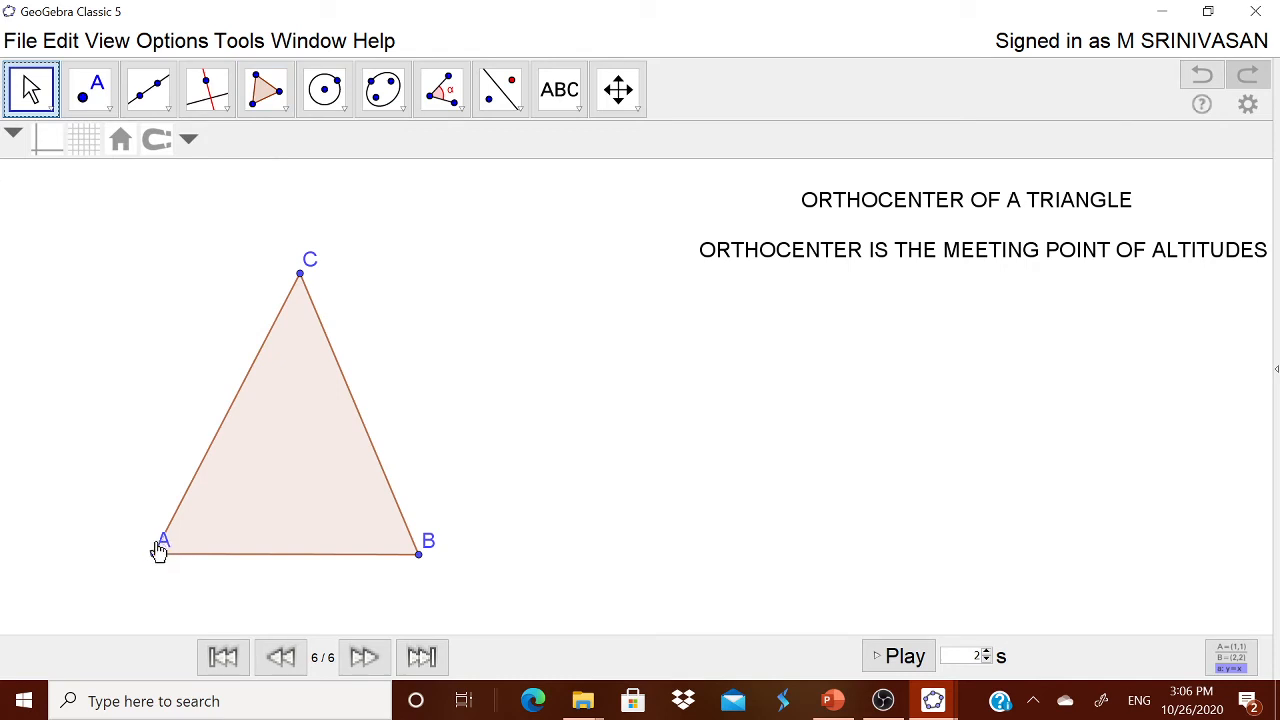
Move labels A and B just below their base vertices, and lower vertex C to make the triangle shorter
{"action": "left_click_drag", "start_coordinate": [157, 551], "coordinate": [135, 570]}
{"action": "left_click_drag", "start_coordinate": [429, 548], "coordinate": [431, 569]}
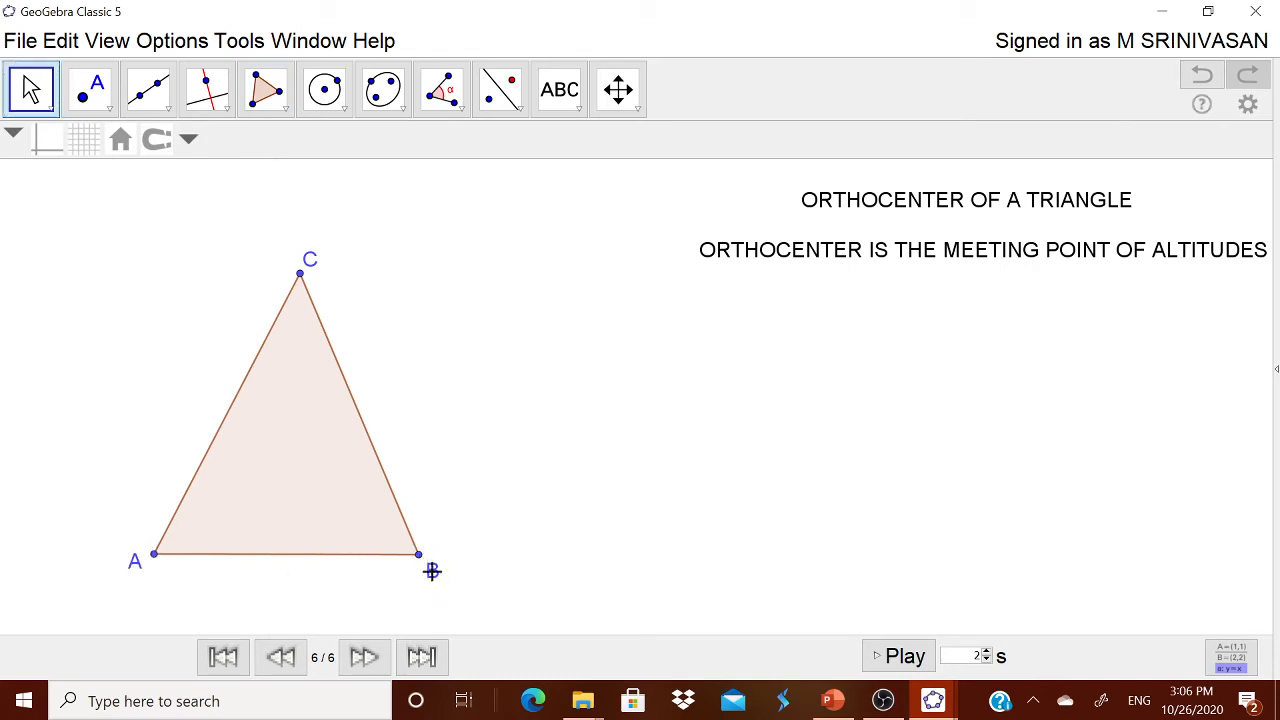
{"action": "left_click_drag", "start_coordinate": [301, 276], "coordinate": [281, 377]}
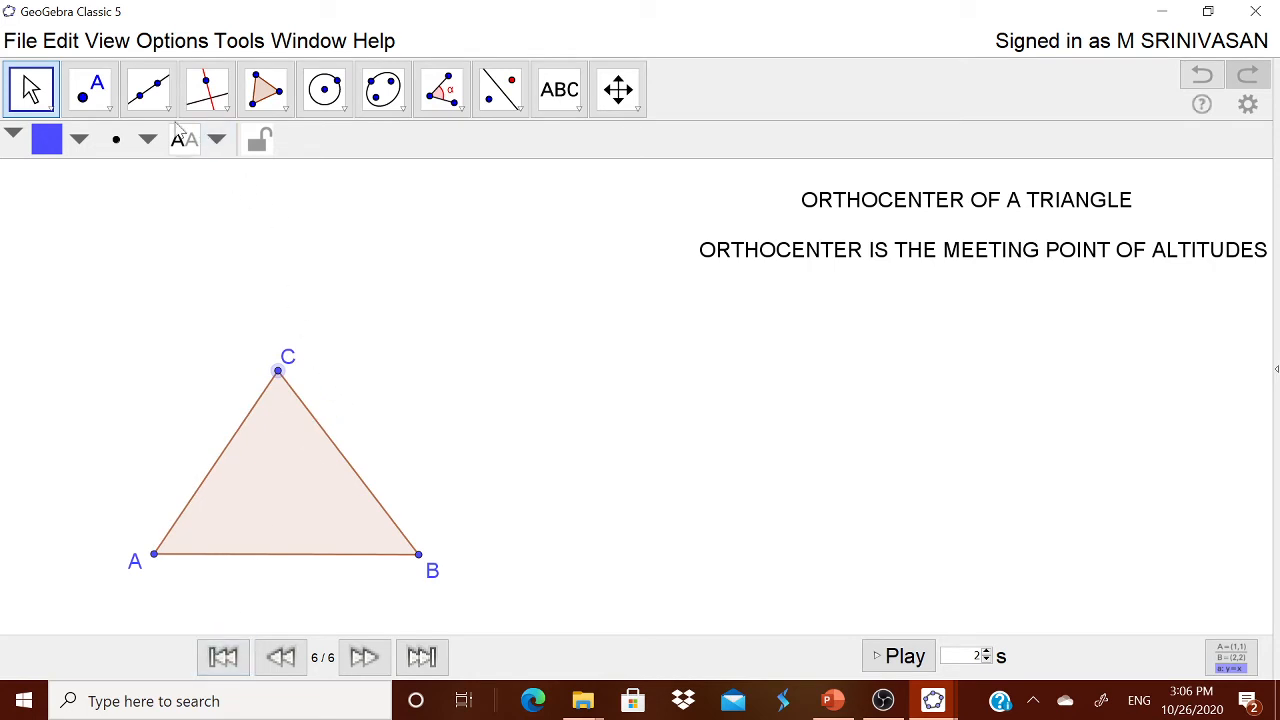
Construct perpendicular lines from A to side BC, from B to side AC and from C to side AB
{"action": "left_click", "coordinate": [227, 110]}
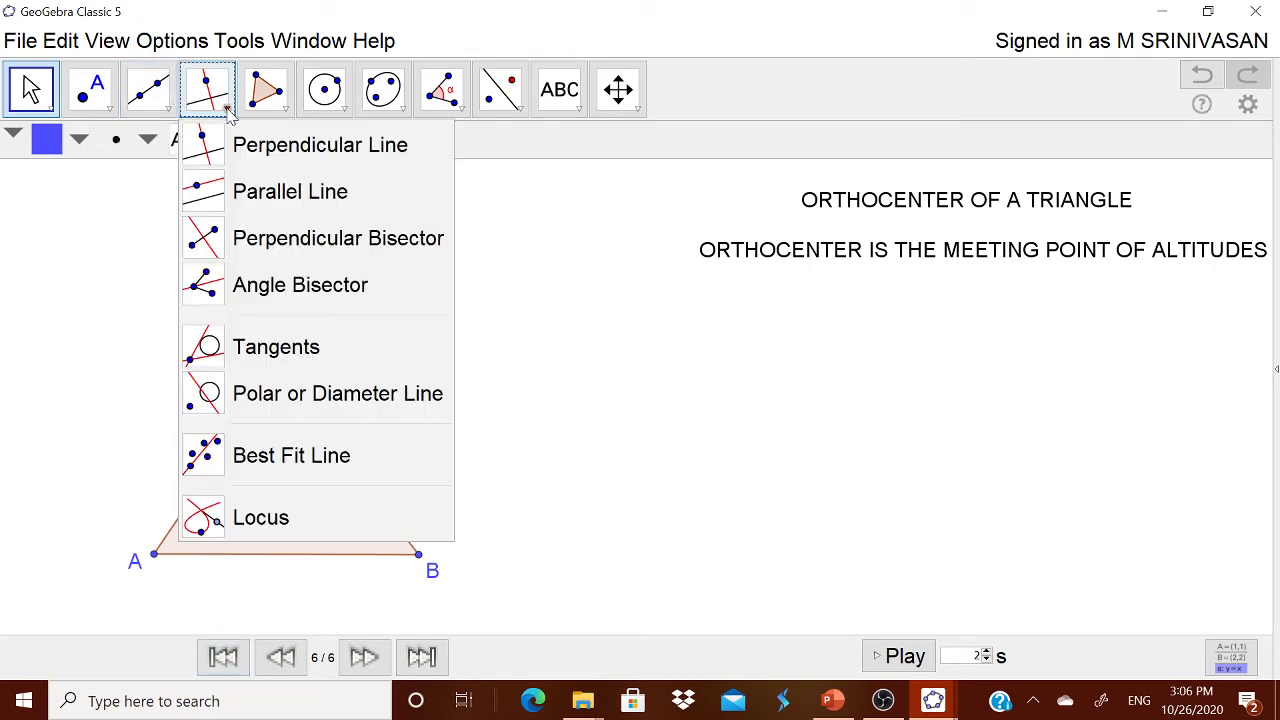
{"action": "left_click", "coordinate": [282, 152]}
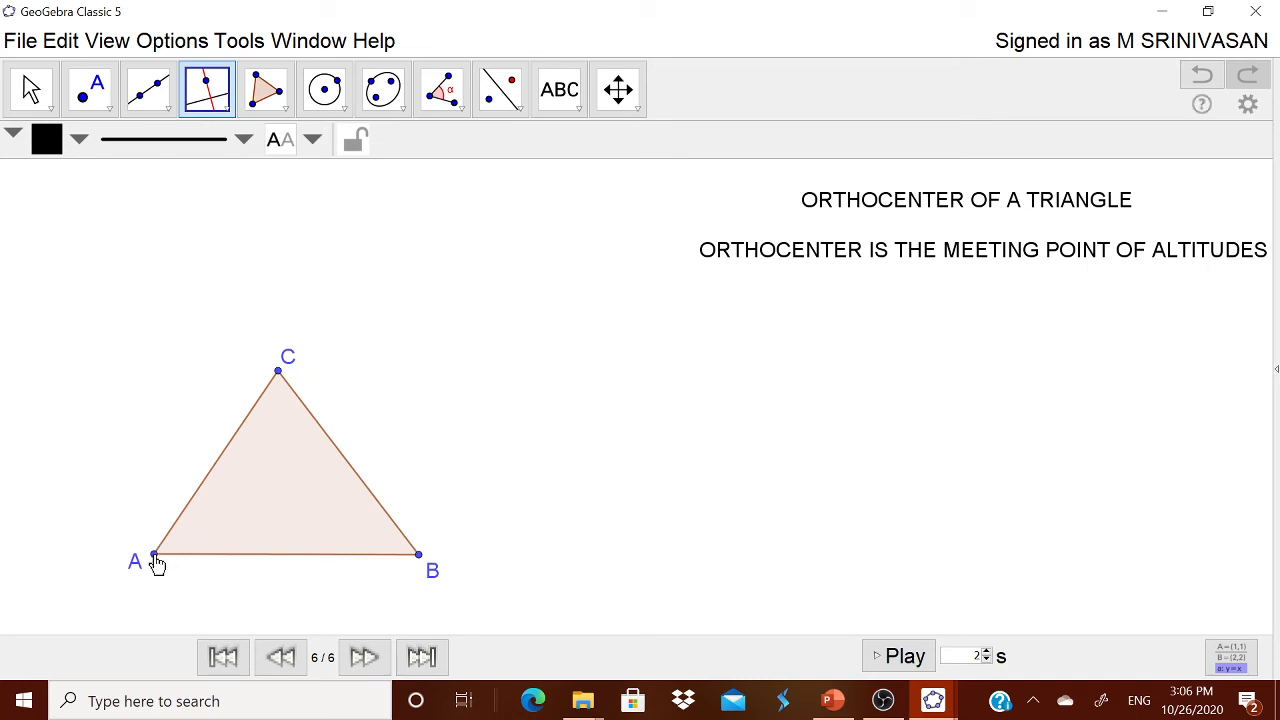
{"action": "left_click", "coordinate": [155, 556]}
{"action": "left_click", "coordinate": [353, 474]}
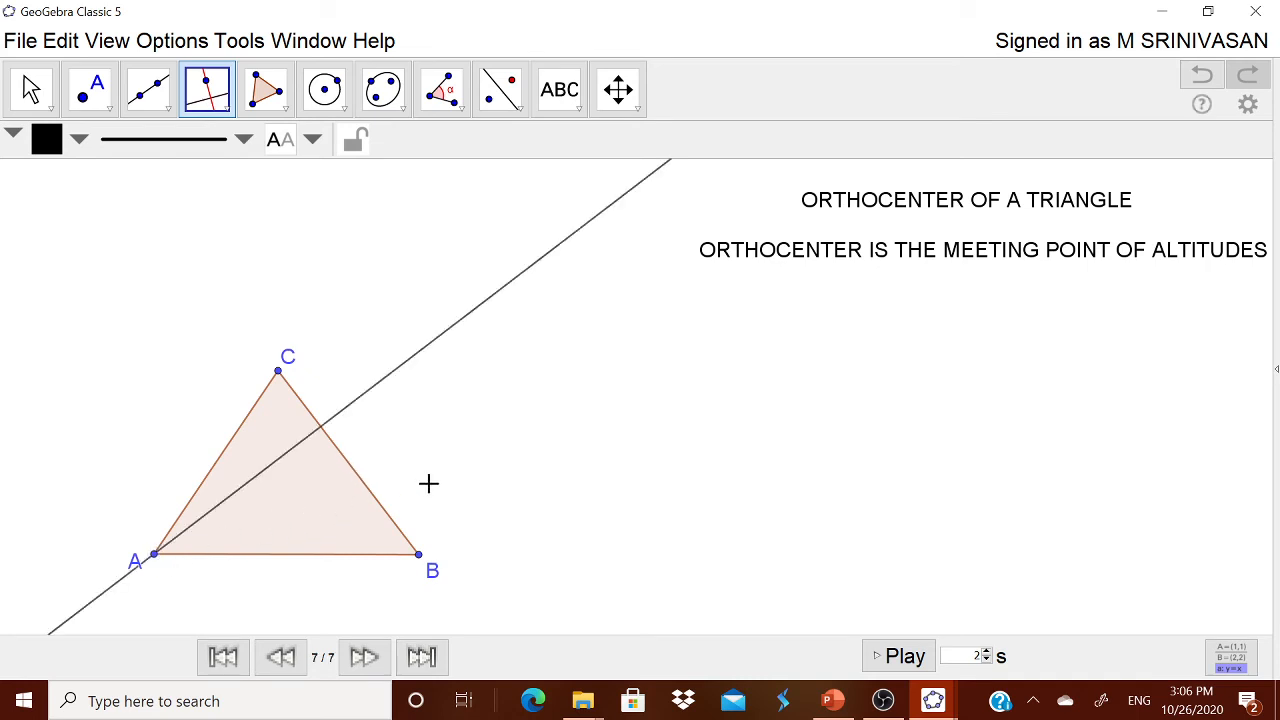
{"action": "left_click", "coordinate": [419, 556]}
{"action": "left_click", "coordinate": [215, 476]}
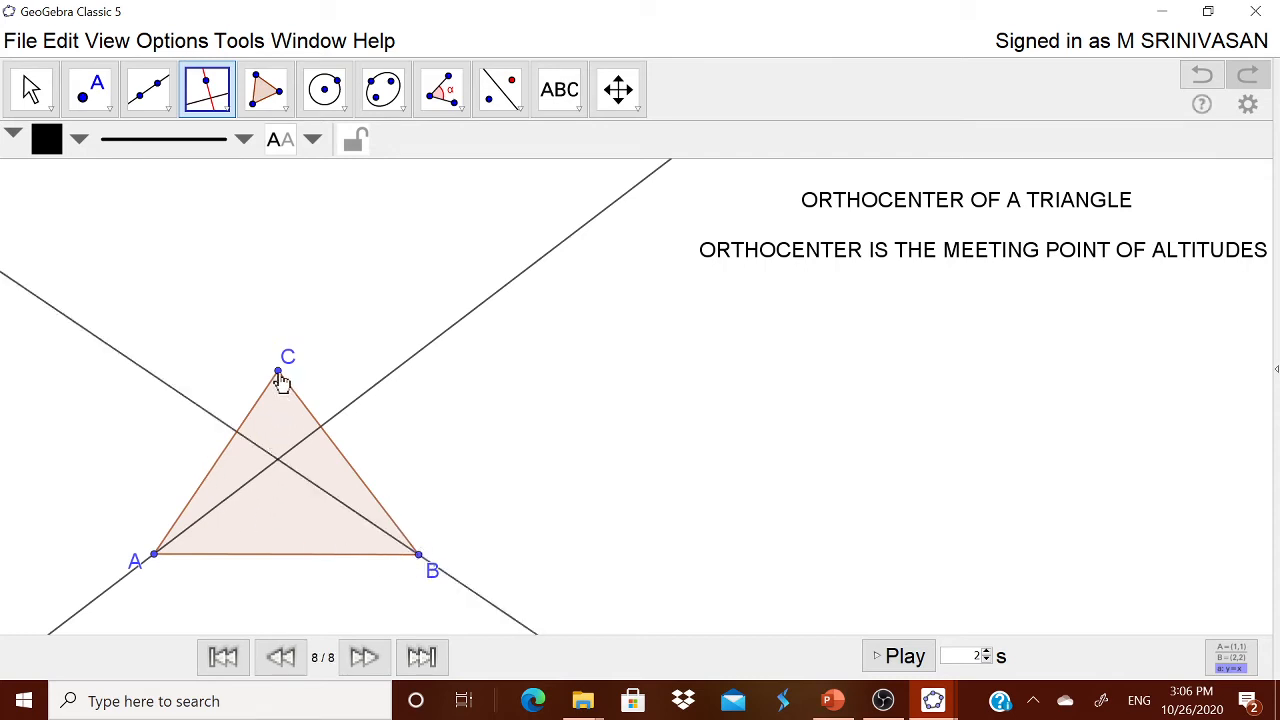
{"action": "left_click", "coordinate": [279, 374]}
{"action": "left_click", "coordinate": [279, 556]}
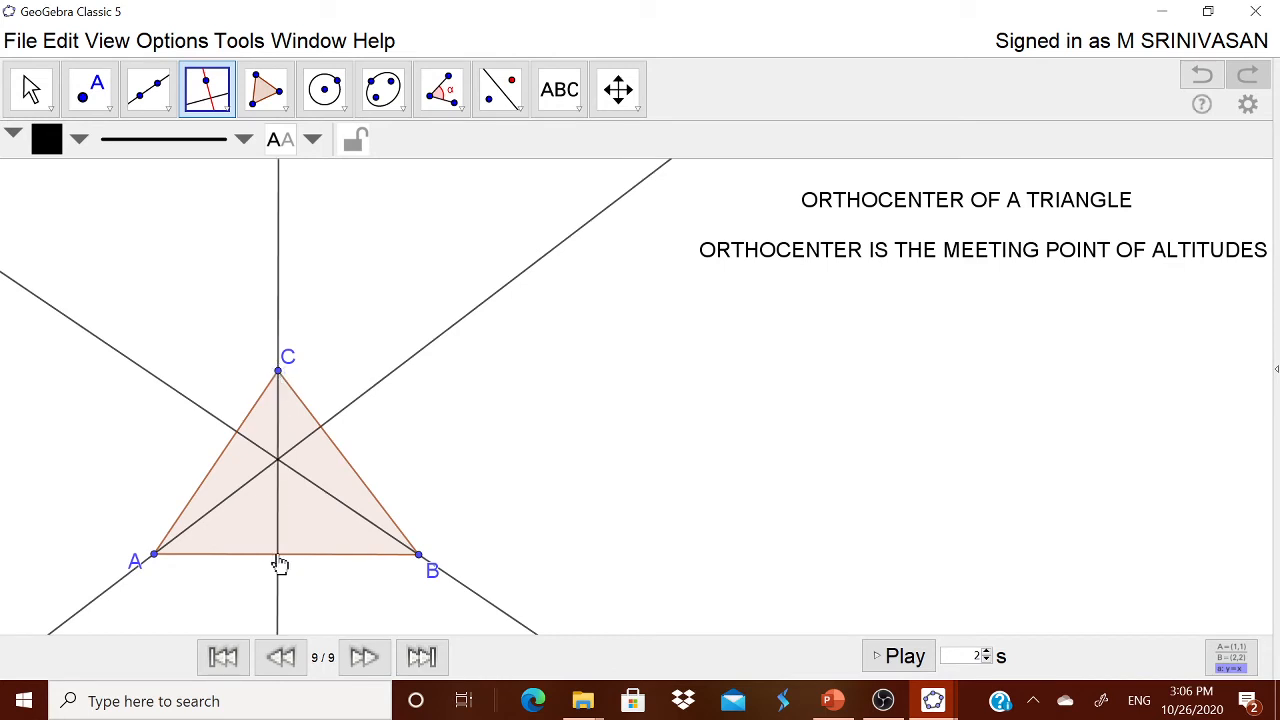
{"action": "key", "text": "Escape"}
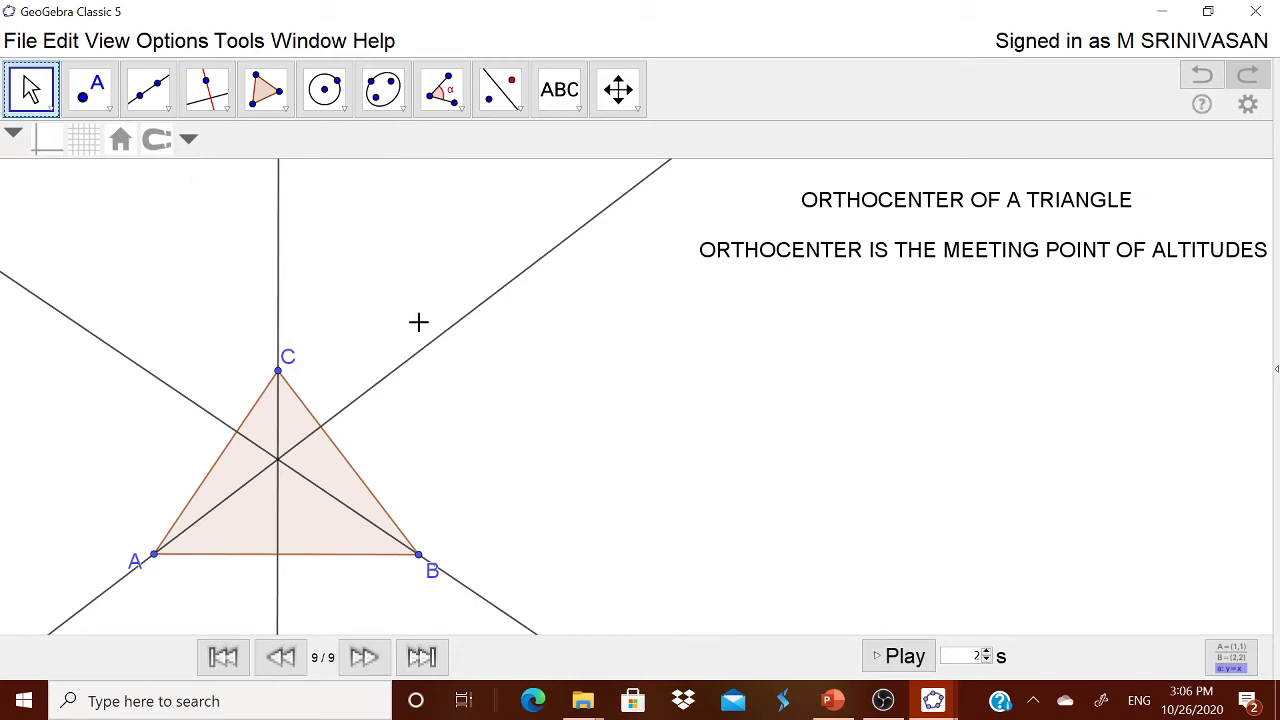
Create the intersection point of the altitude through C and the altitude through A
{"action": "left_click", "coordinate": [108, 108]}
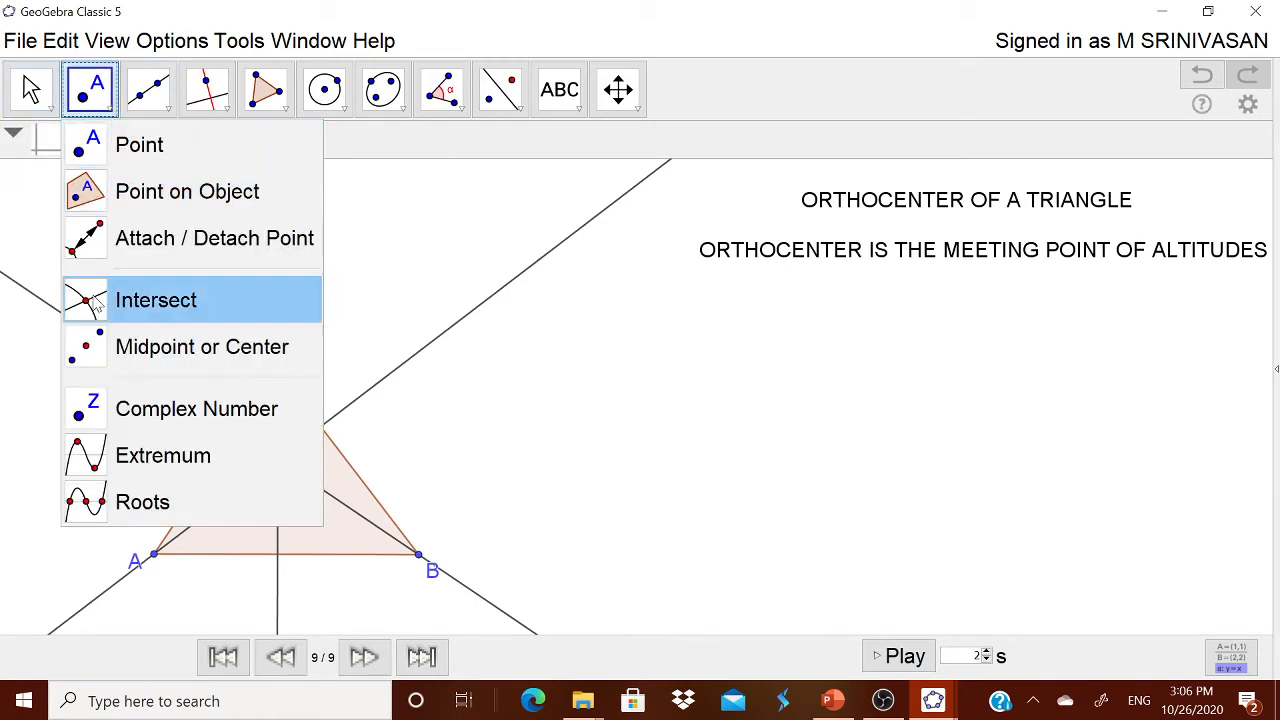
{"action": "left_click", "coordinate": [133, 308]}
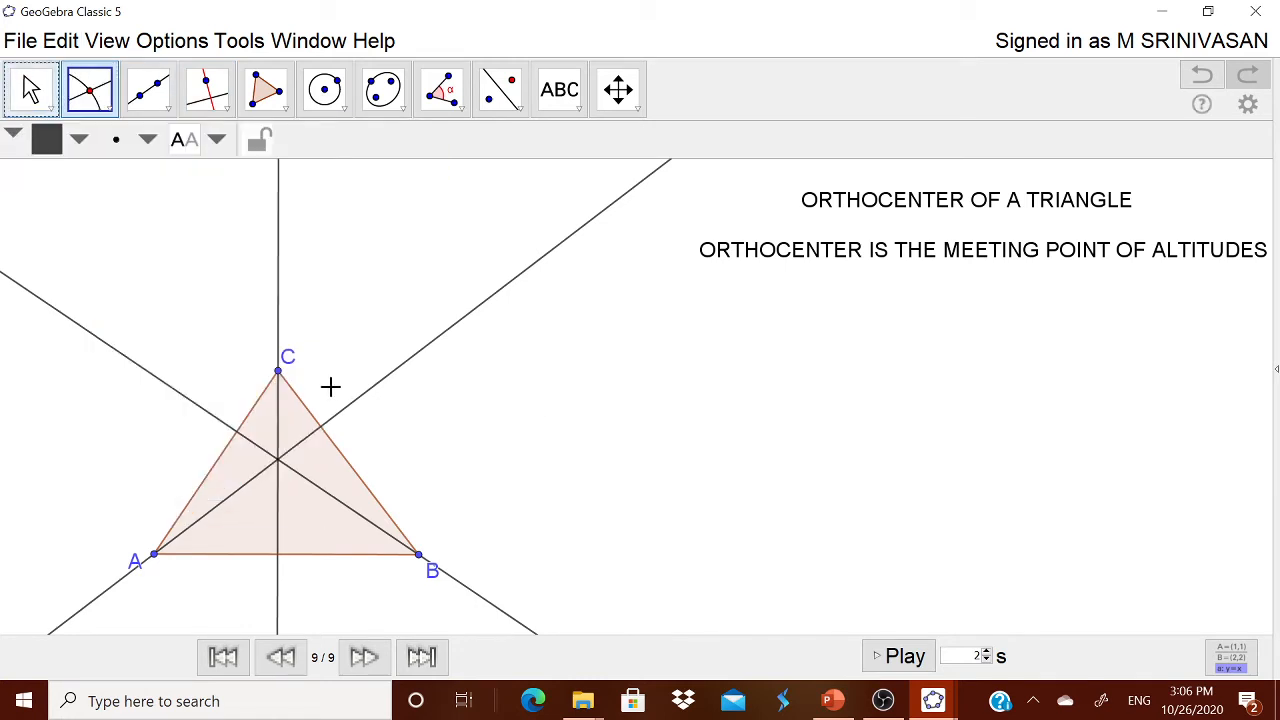
{"action": "left_click", "coordinate": [280, 312]}
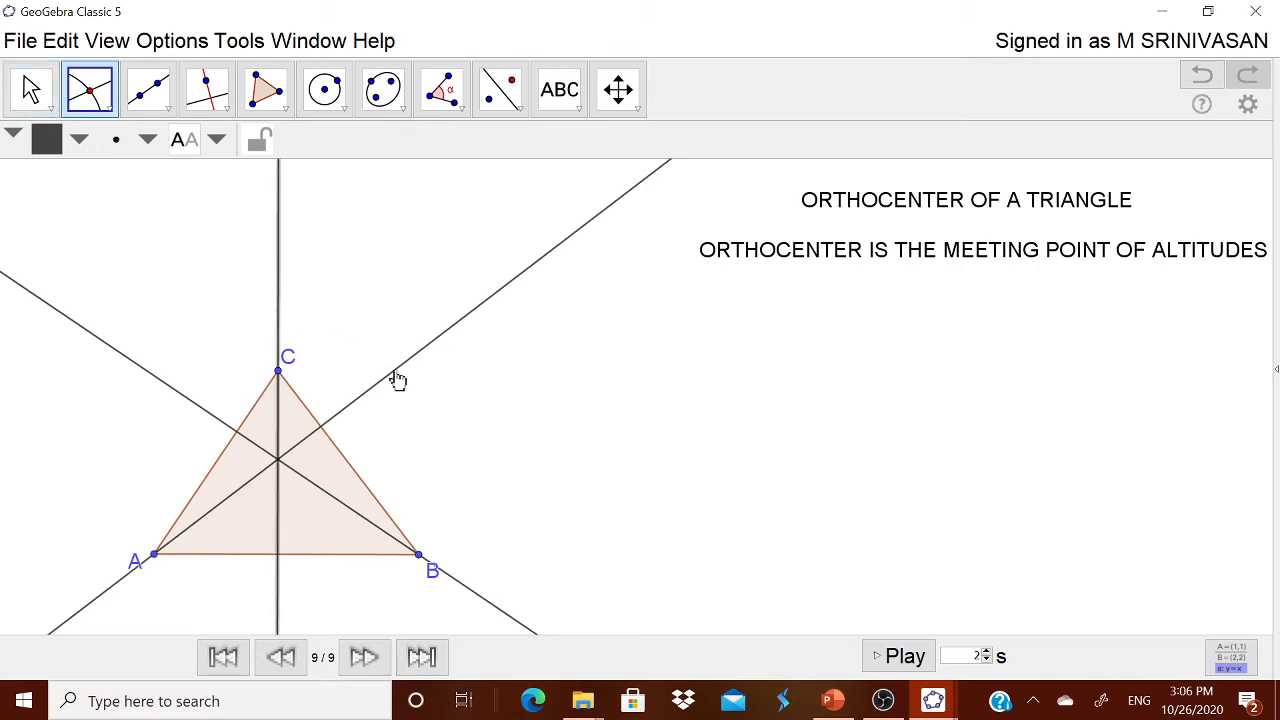
{"action": "left_click", "coordinate": [390, 370]}
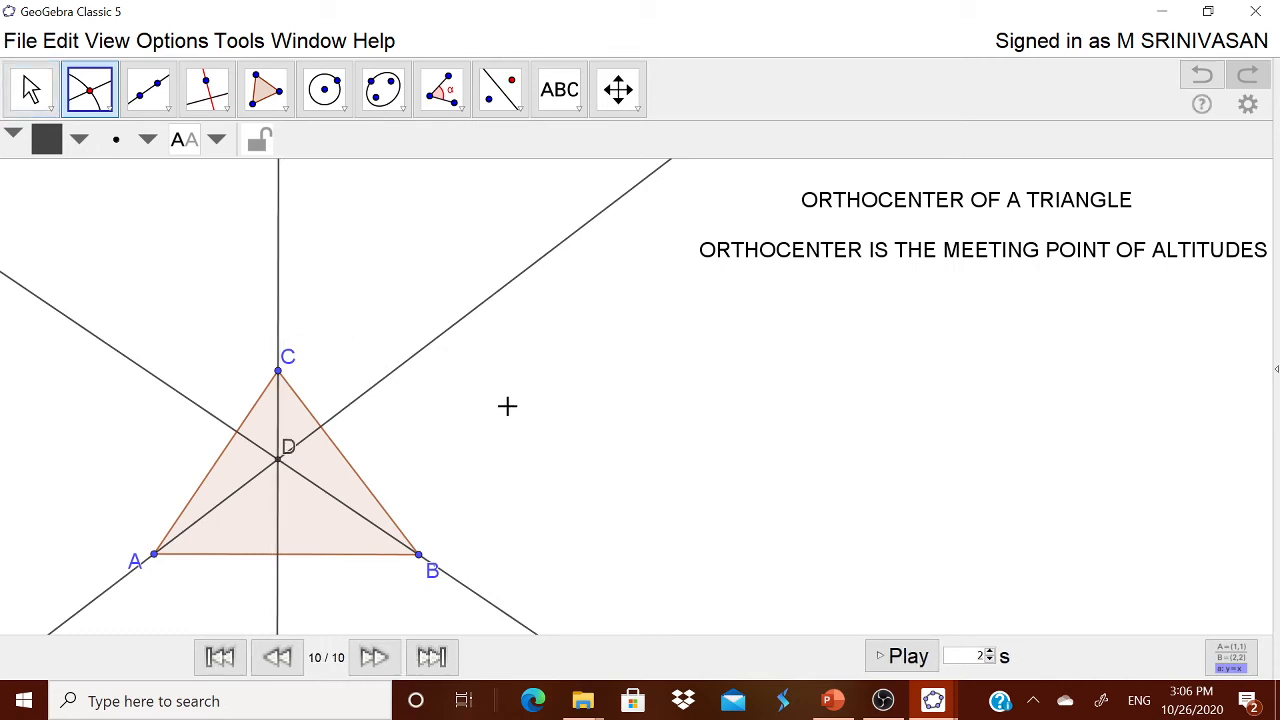
Rename the altitudes' intersection point as O and place its label just below the point
{"action": "left_click", "coordinate": [38, 98]}
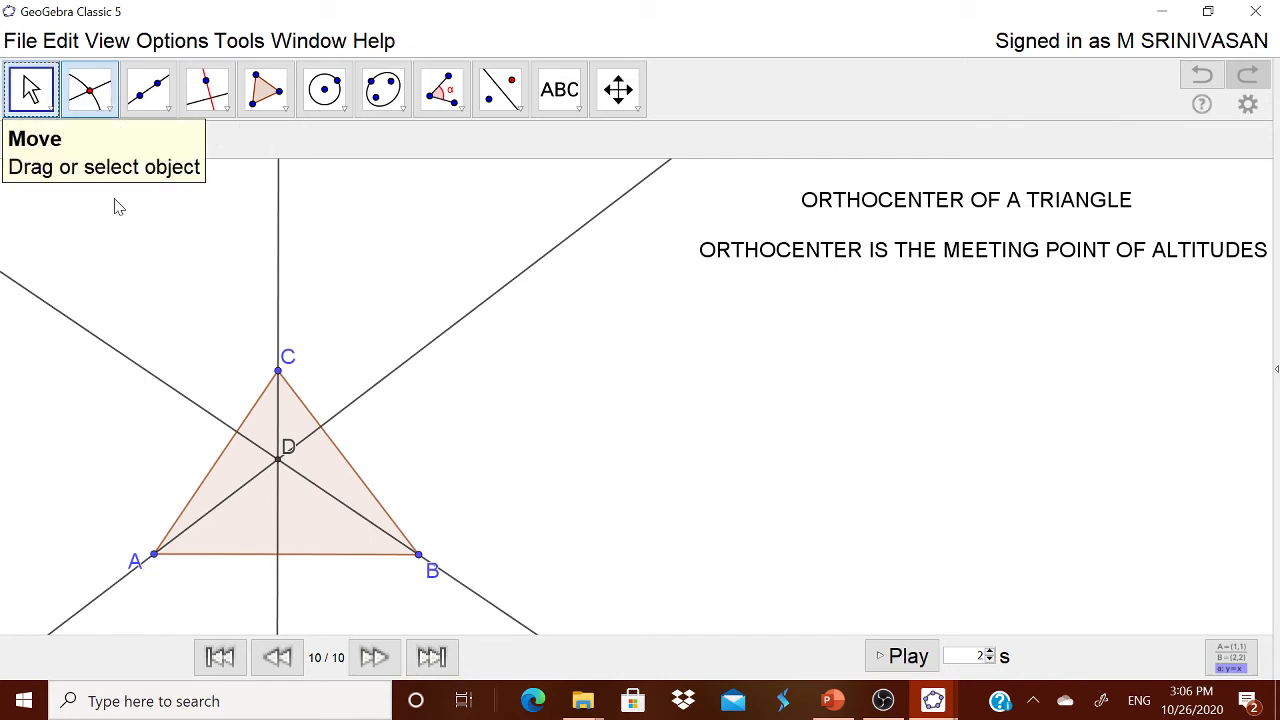
{"action": "right_click", "coordinate": [288, 452]}
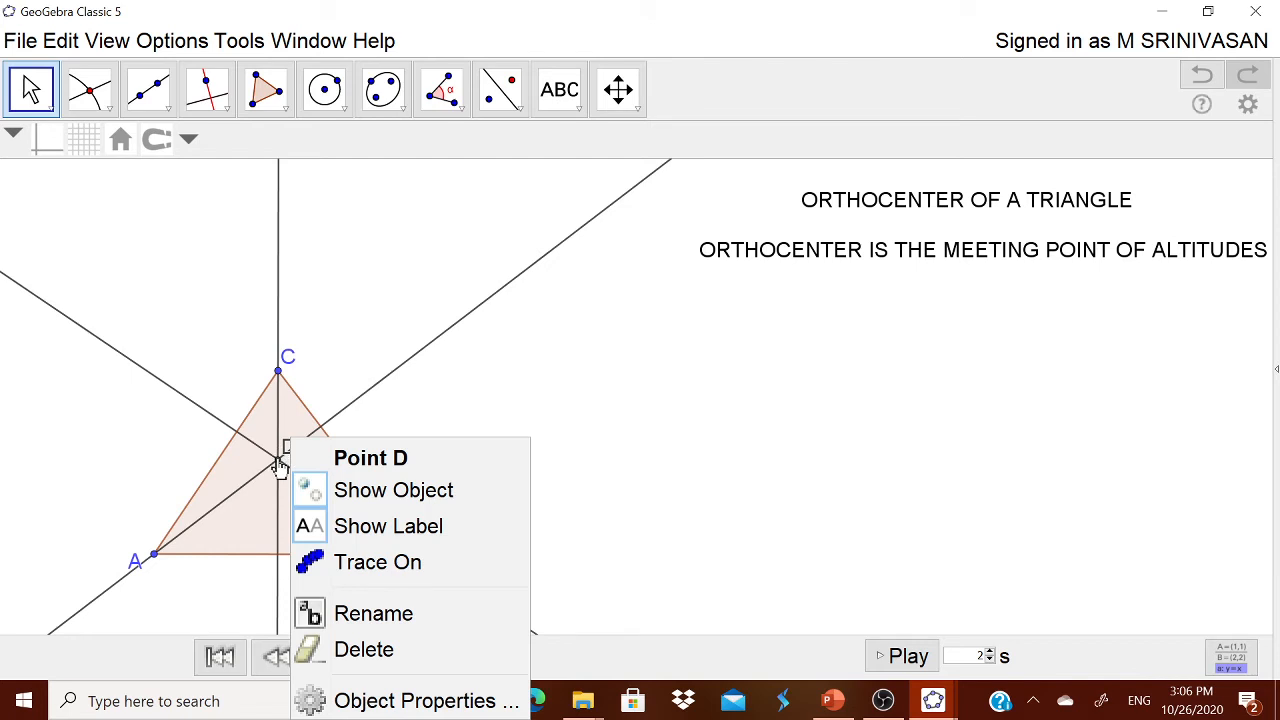
{"action": "right_click", "coordinate": [279, 462]}
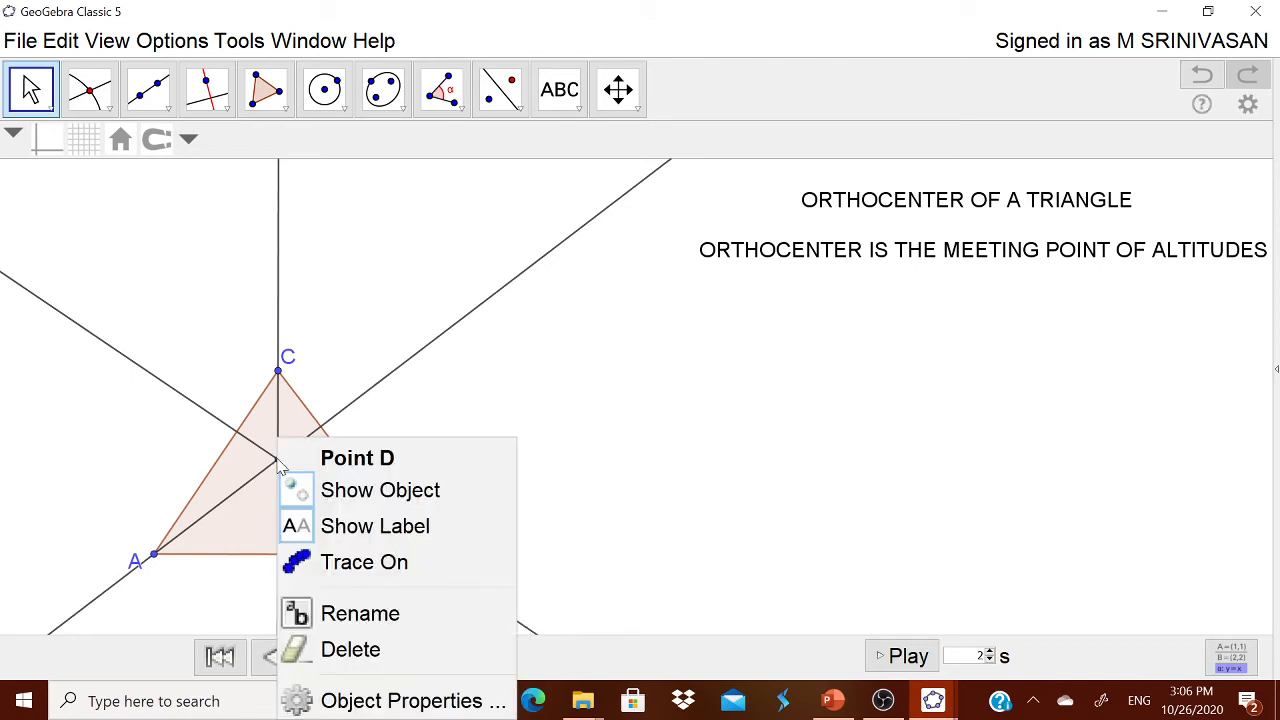
{"action": "left_click", "coordinate": [380, 613]}
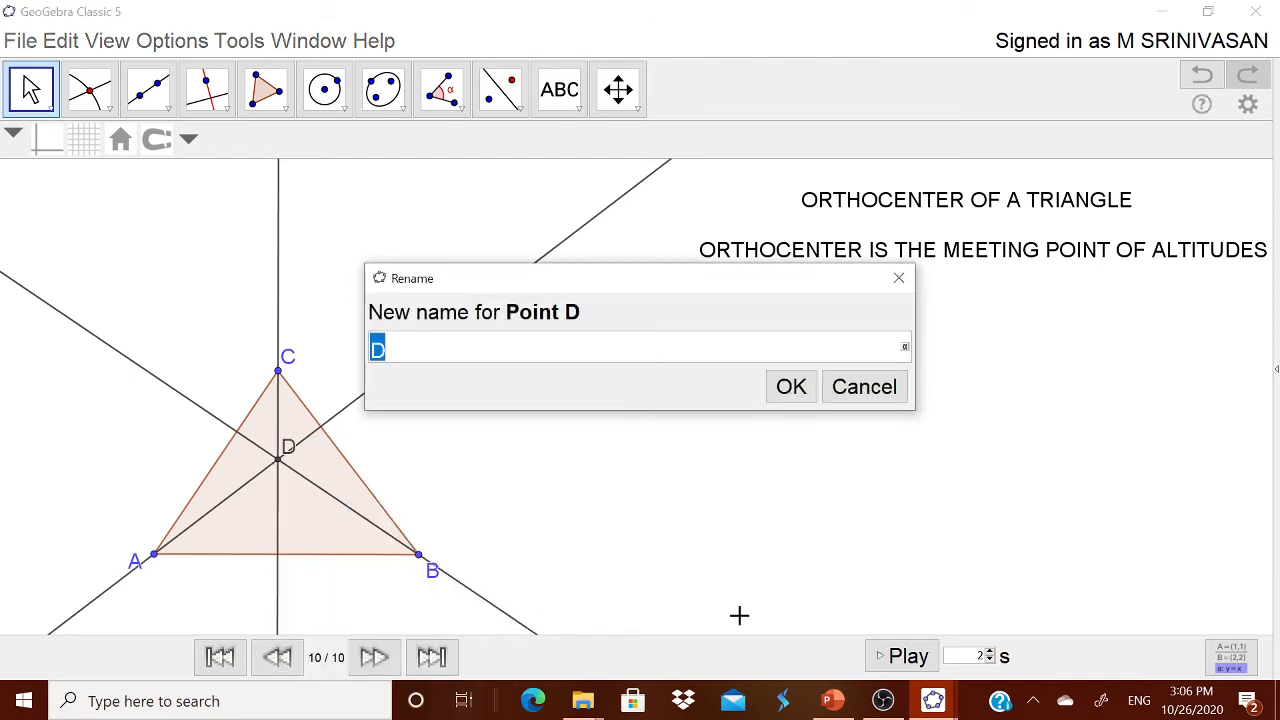
{"action": "type", "text": "O"}
{"action": "left_click", "coordinate": [789, 384]}
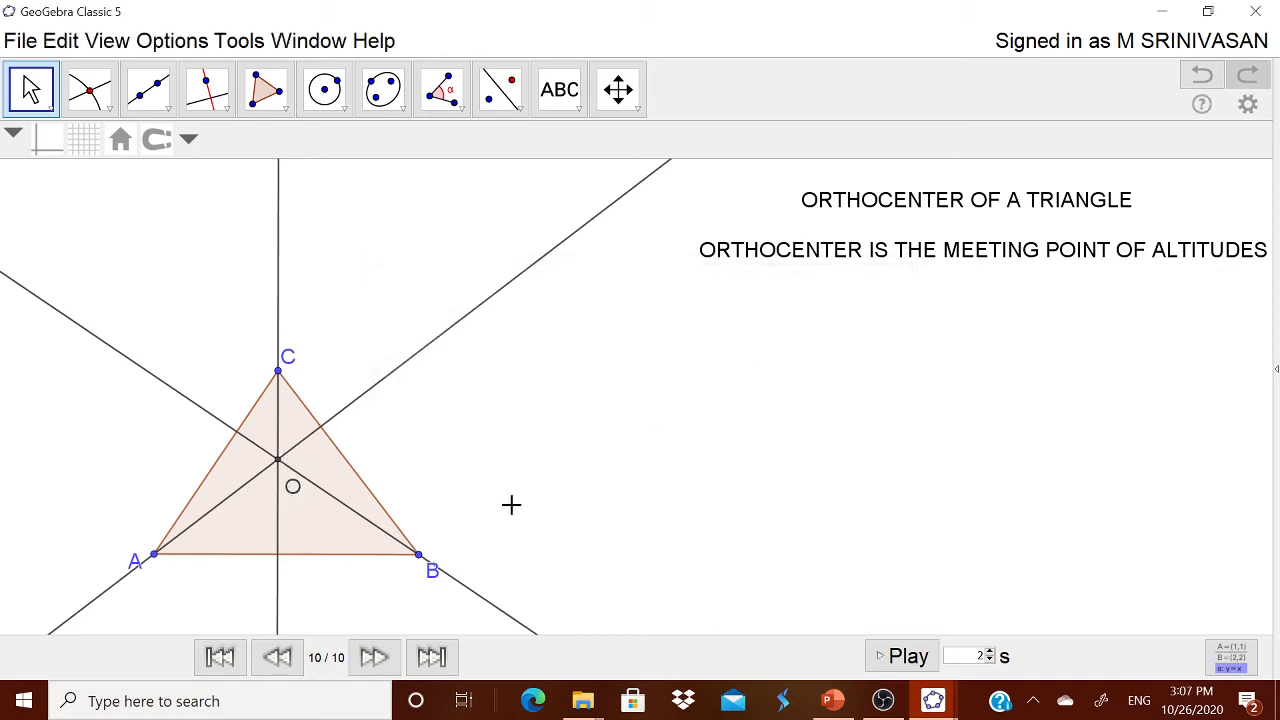
Set the color of point O to red (204, 0, 0) in its object properties
{"action": "right_click", "coordinate": [280, 468]}
{"action": "left_click", "coordinate": [331, 697]}
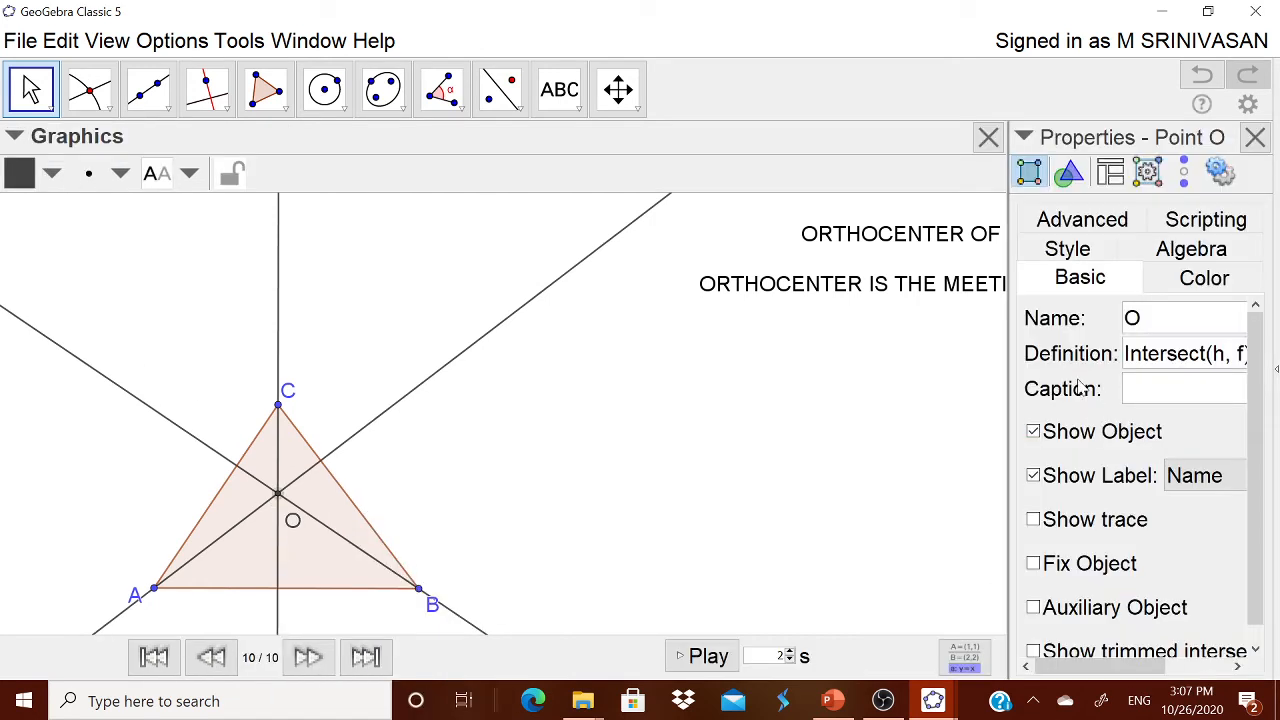
{"action": "left_click", "coordinate": [1203, 278]}
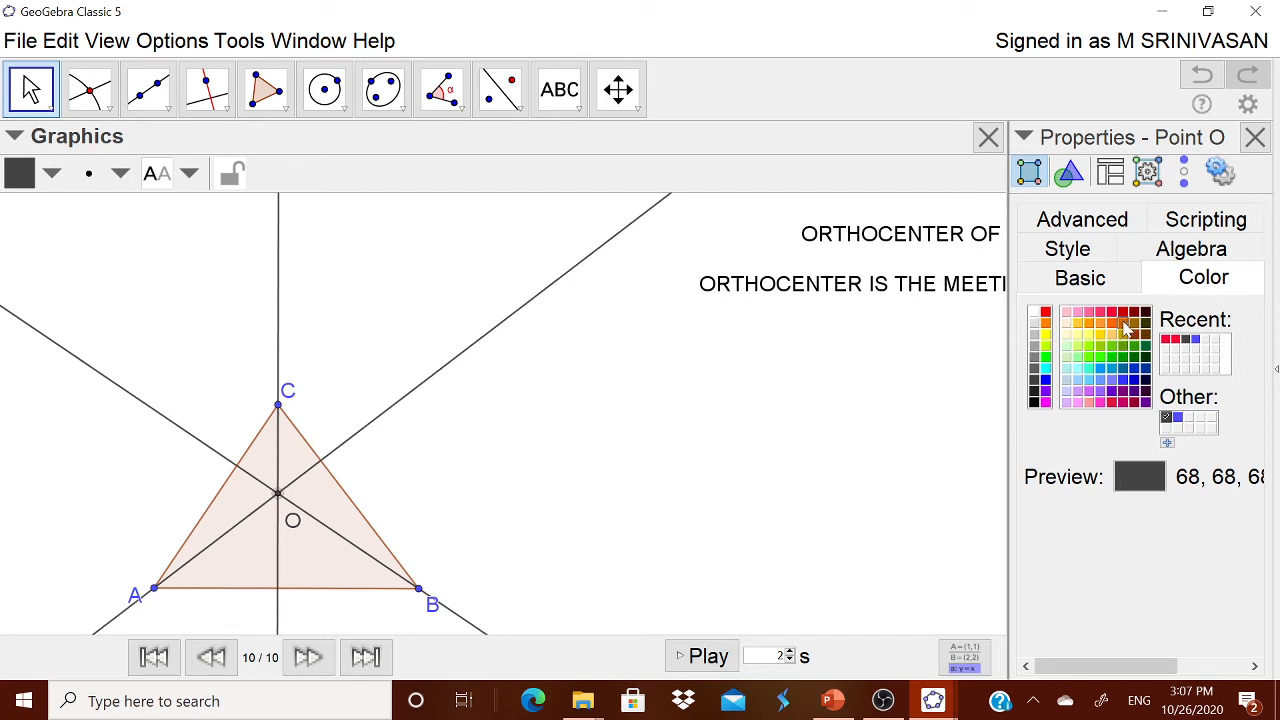
{"action": "left_click", "coordinate": [1121, 313]}
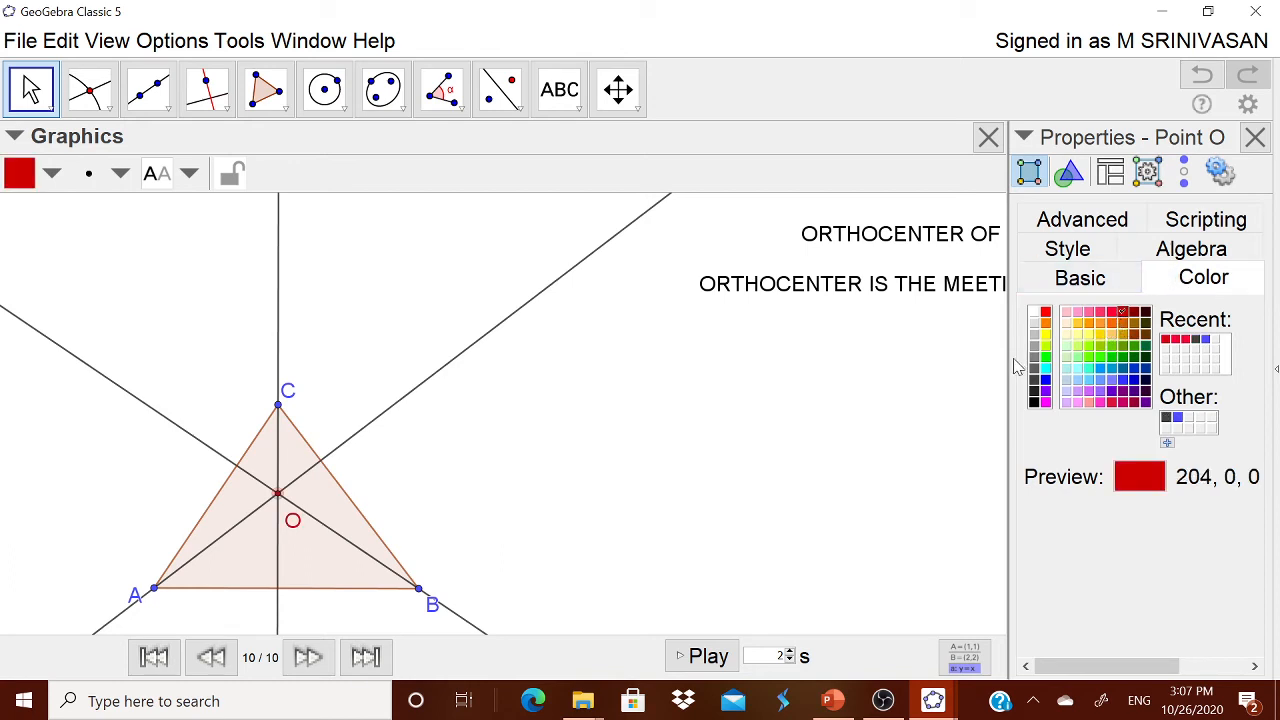
Set the point size of O to 7, keep its point style, and close the properties
{"action": "left_click_drag", "start_coordinate": [1008, 361], "coordinate": [920, 361]}
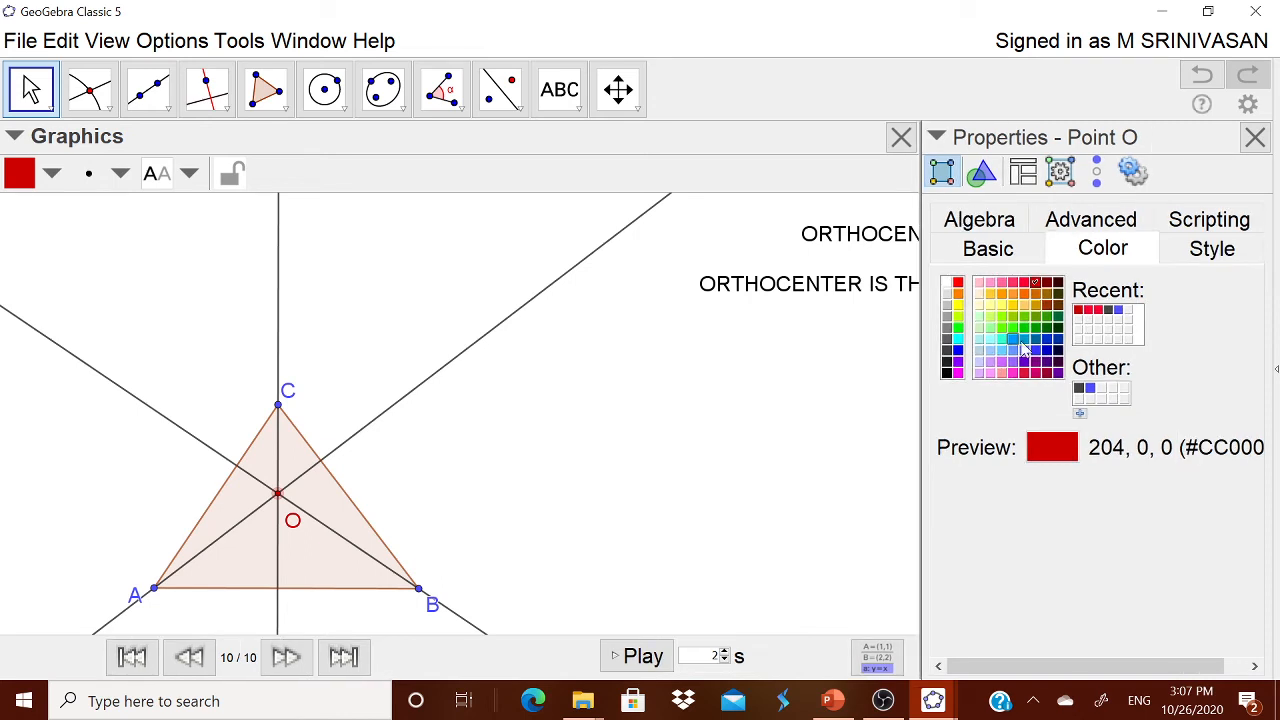
{"action": "left_click", "coordinate": [1208, 249]}
{"action": "left_click_drag", "start_coordinate": [992, 316], "coordinate": [1038, 317]}
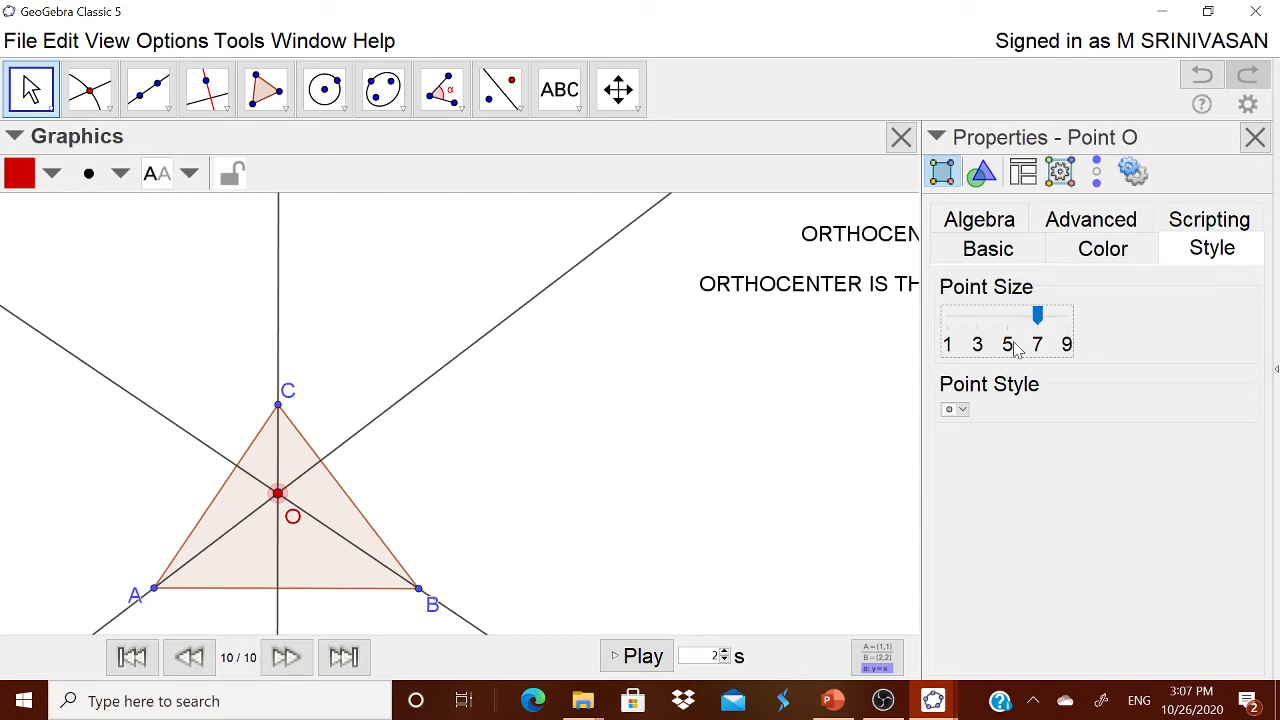
{"action": "left_click", "coordinate": [964, 411]}
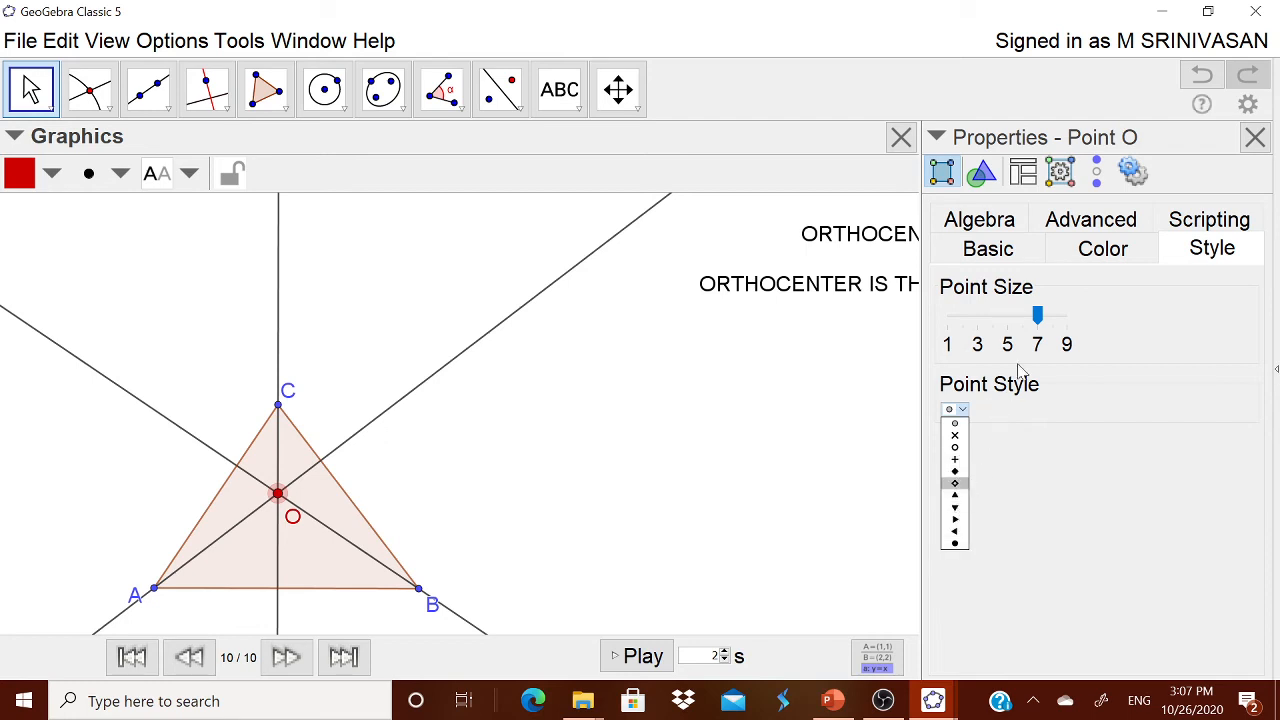
{"action": "left_click", "coordinate": [811, 397]}
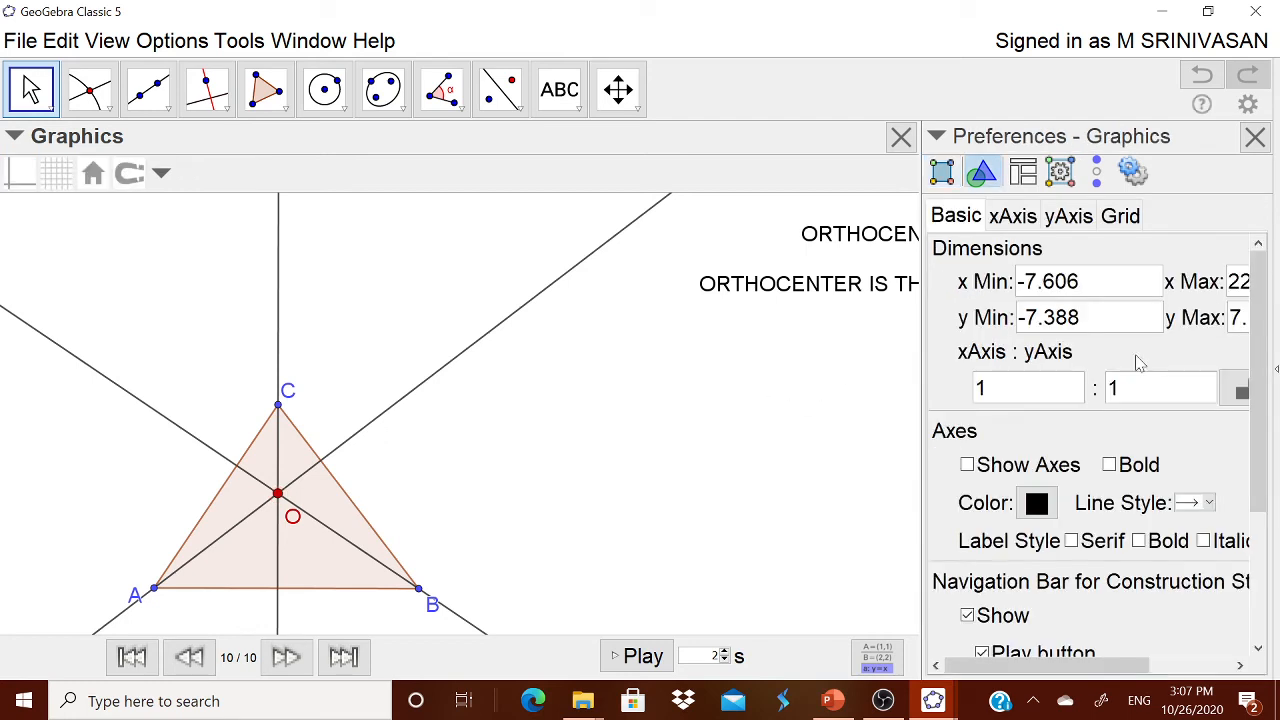
{"action": "left_click", "coordinate": [1255, 136]}
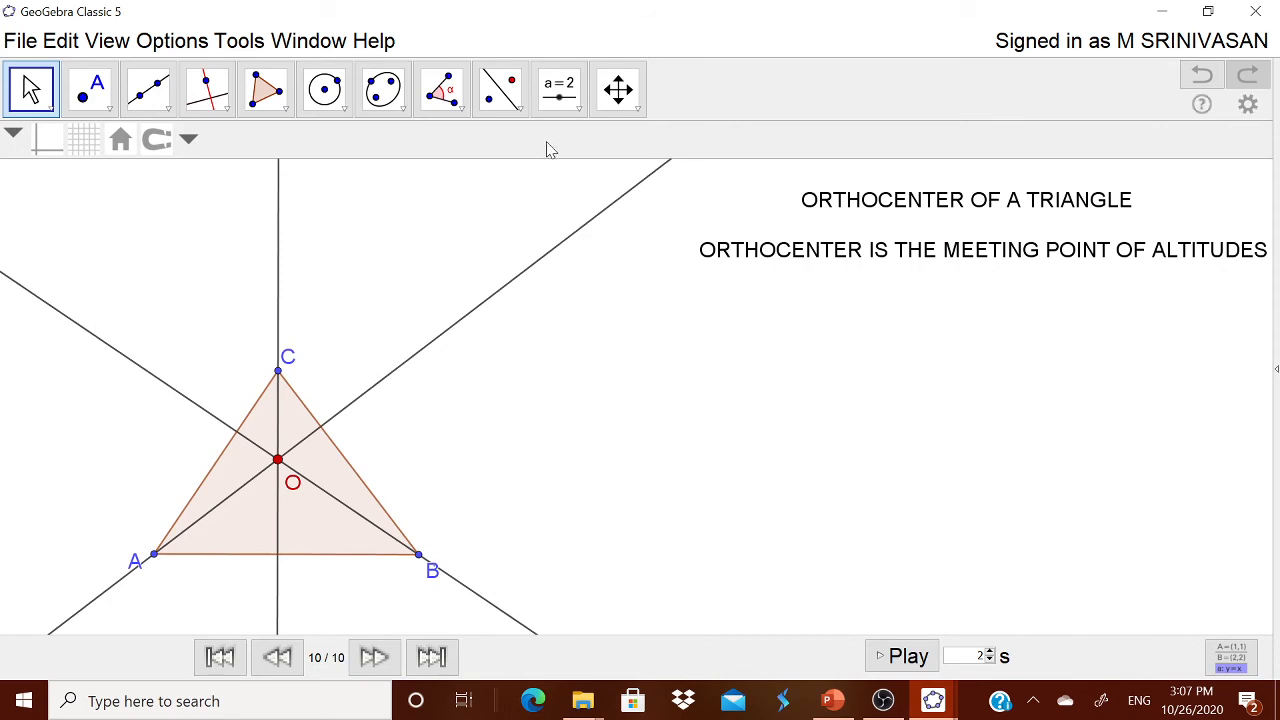
Add the text "POSITION OF ORTHOCENTER" and place it below the orthocenter definition line
{"action": "left_click", "coordinate": [580, 107]}
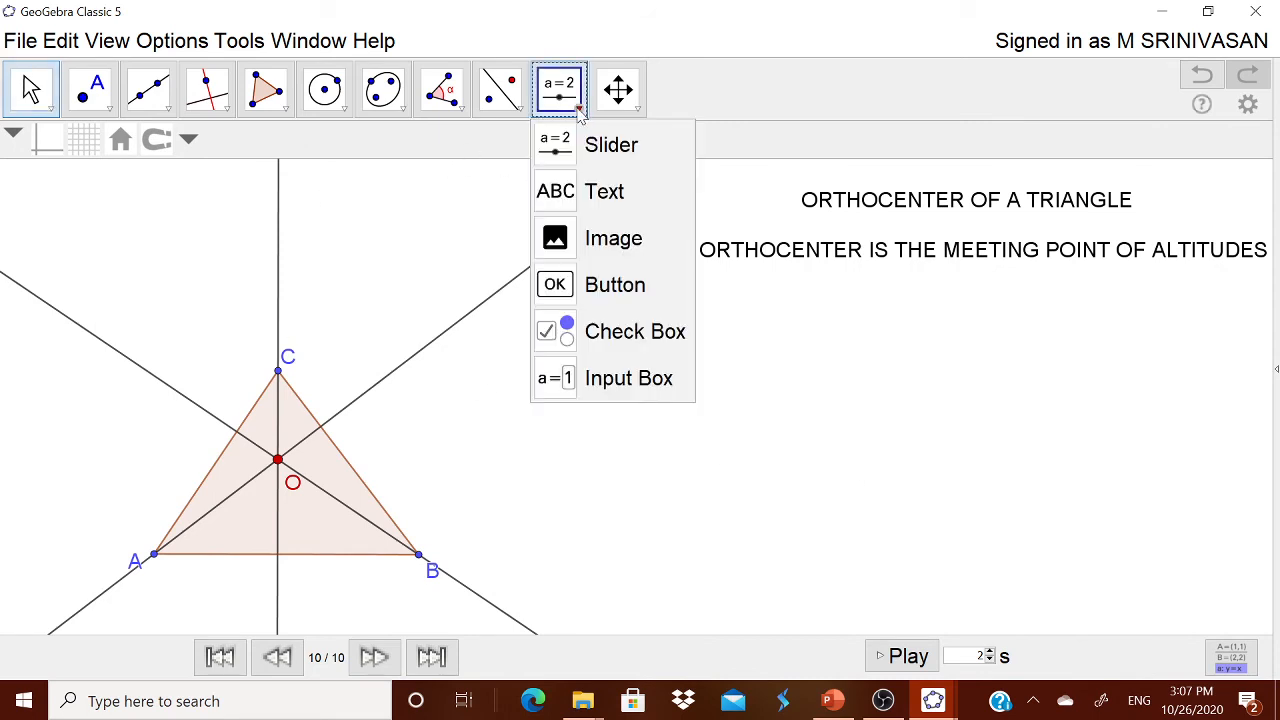
{"action": "left_click", "coordinate": [578, 190]}
{"action": "left_click", "coordinate": [780, 343]}
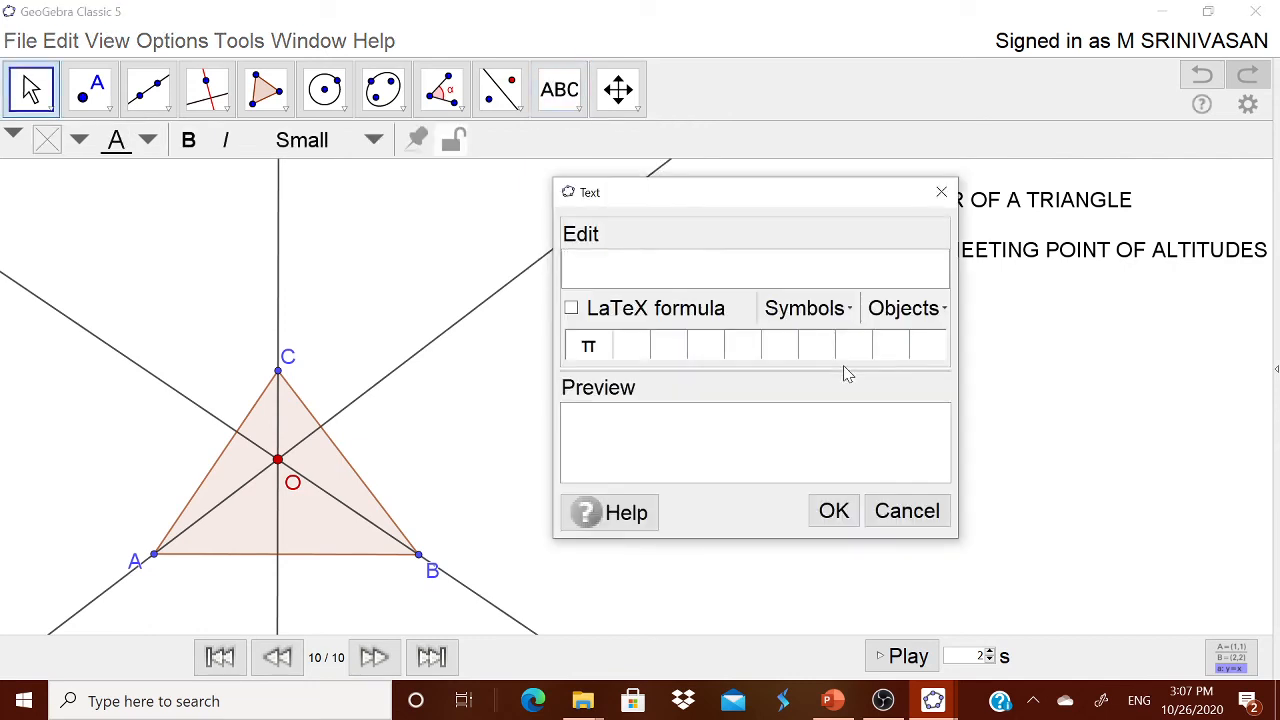
{"action": "type", "text": "POSITION OF"}
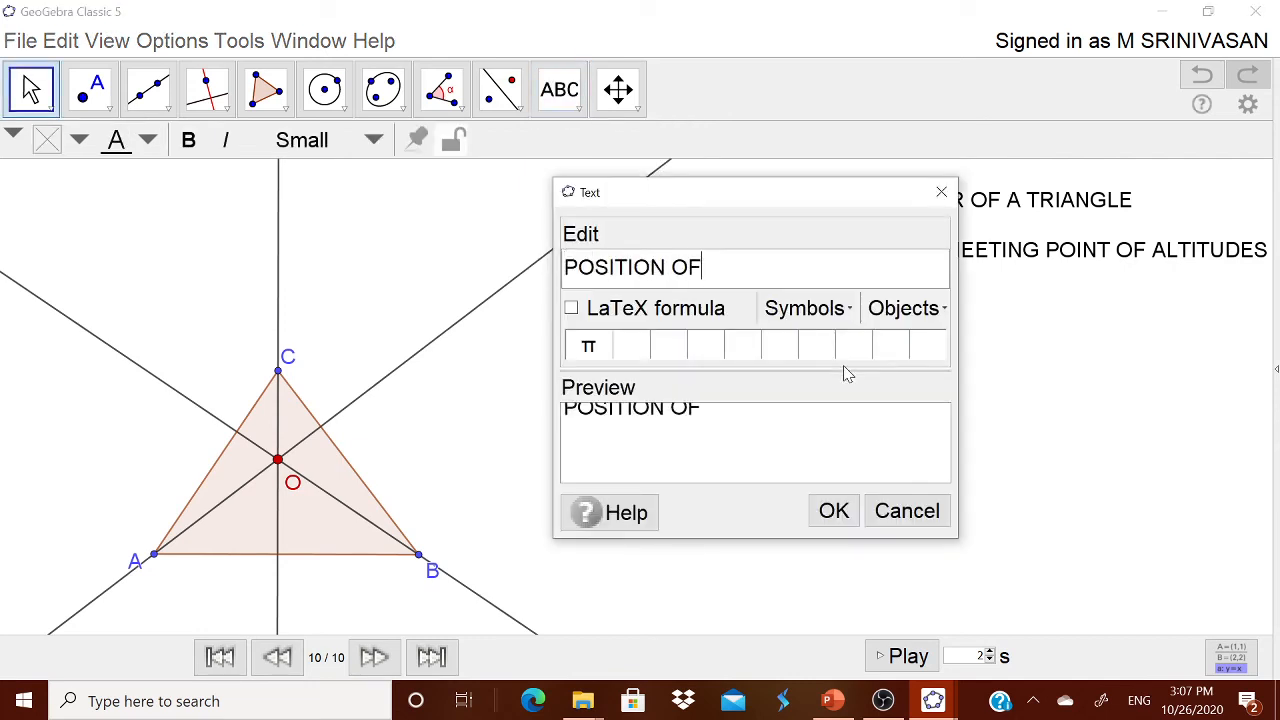
{"action": "type", "text": " ORTHO"}
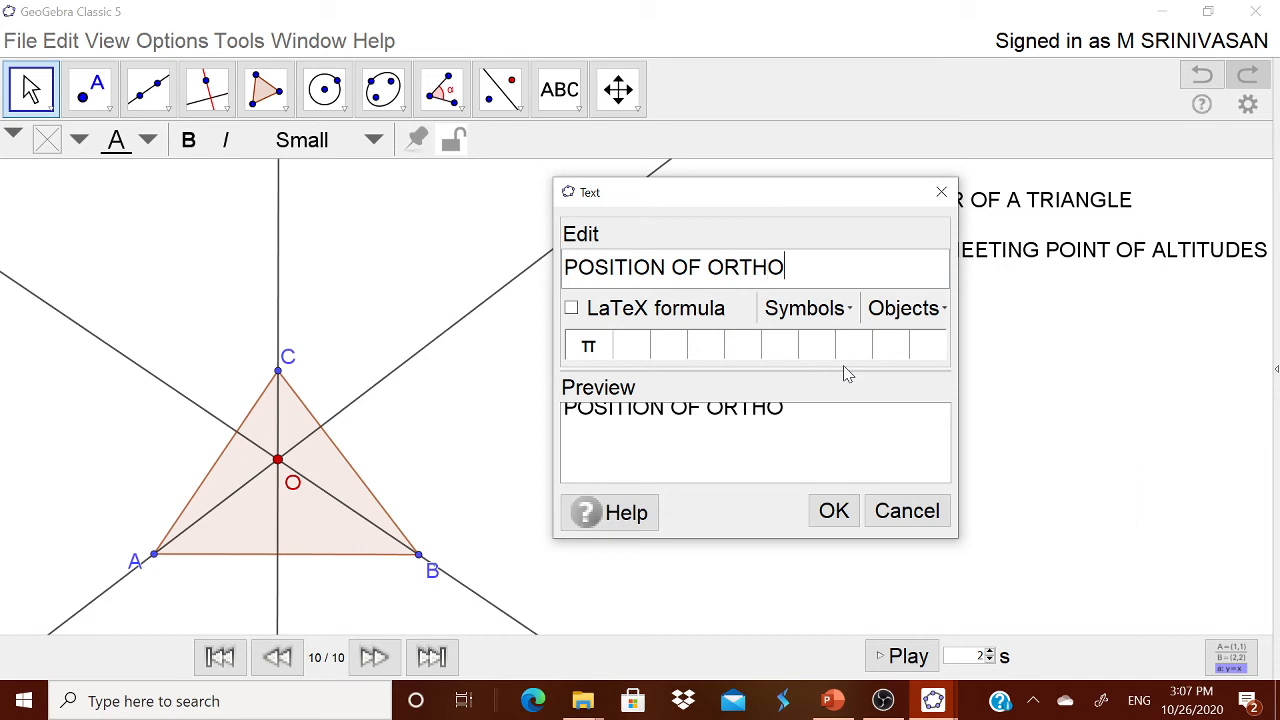
{"action": "type", "text": "CENTER"}
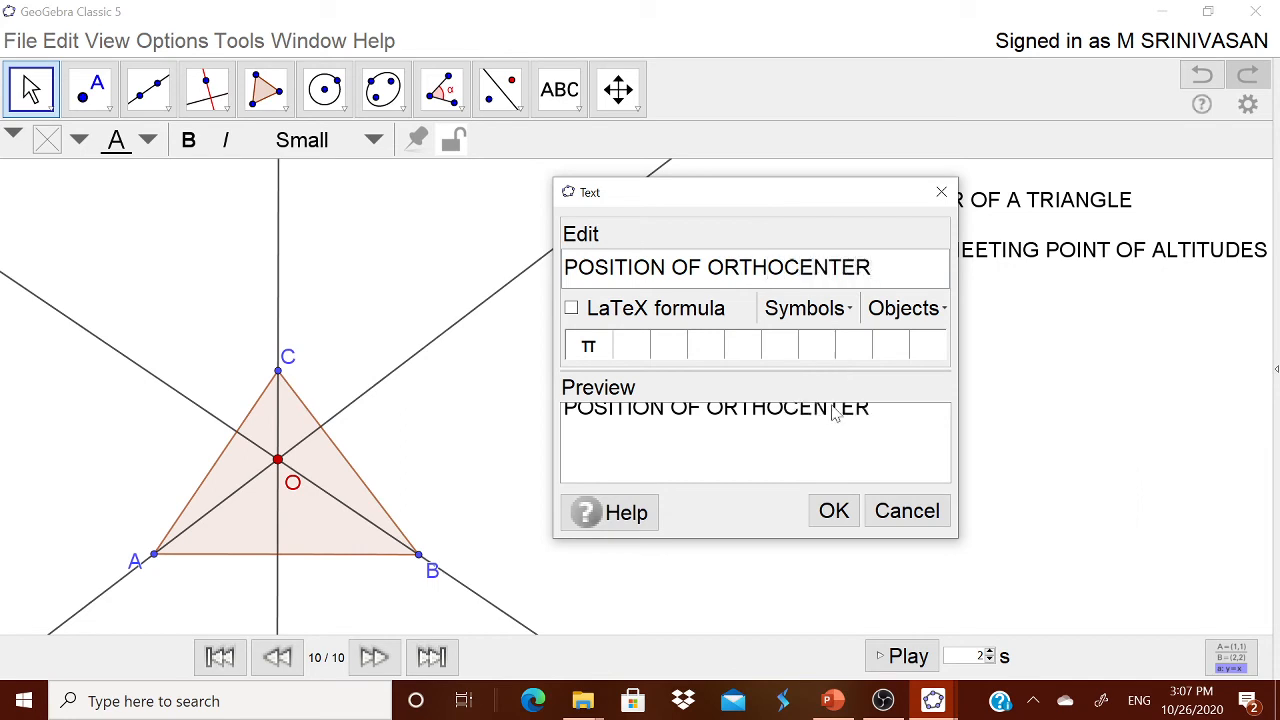
{"action": "left_click", "coordinate": [832, 511]}
{"action": "left_click_drag", "start_coordinate": [937, 357], "coordinate": [927, 315]}
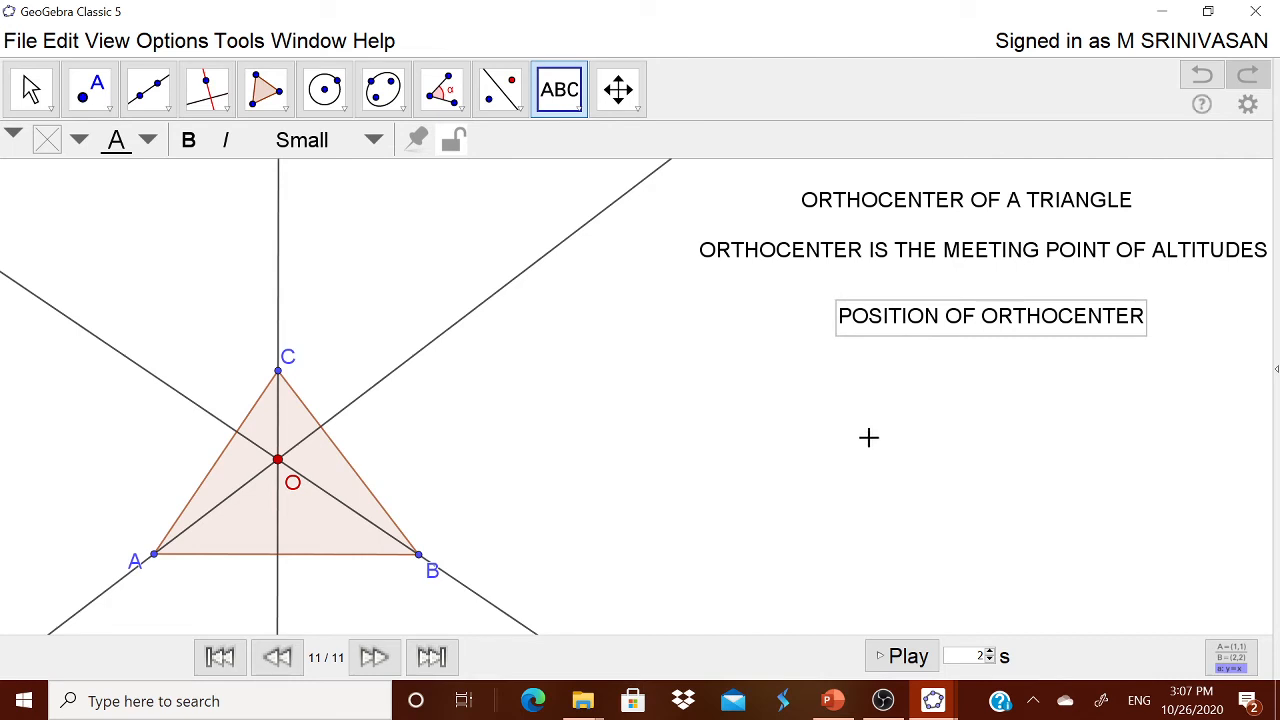
Measure all three interior angles of triangle ABC with the Angle tool
{"action": "left_click", "coordinate": [449, 98]}
{"action": "left_click", "coordinate": [482, 143]}
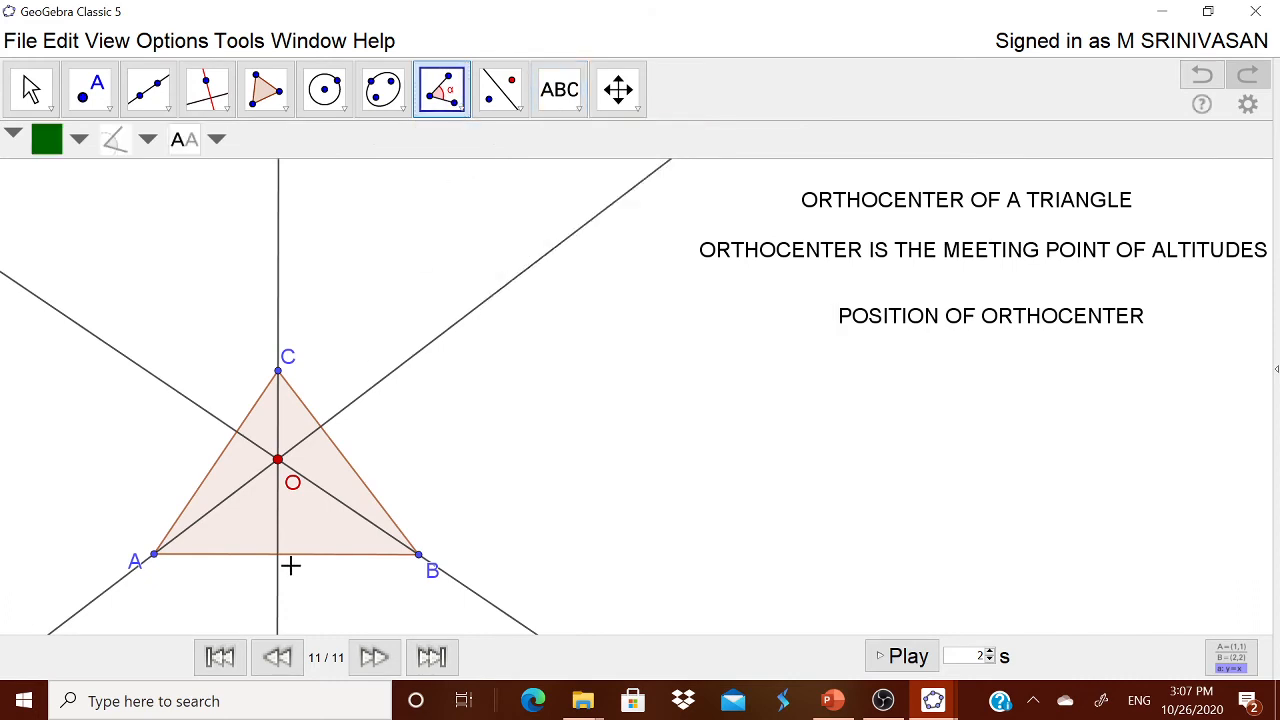
{"action": "left_click", "coordinate": [322, 523]}
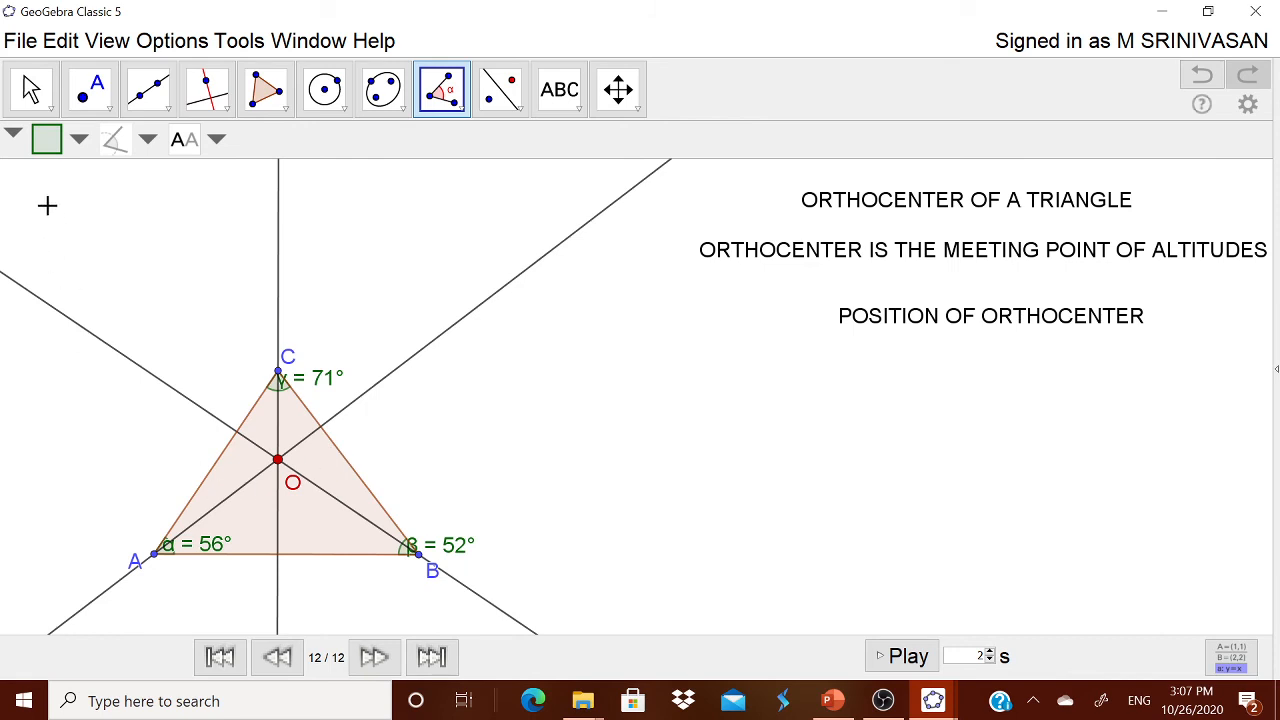
Reposition the α, β and γ angle labels inside the triangle, clear of vertices A, B and C
{"action": "left_click", "coordinate": [38, 95]}
{"action": "left_click_drag", "start_coordinate": [216, 557], "coordinate": [229, 550]}
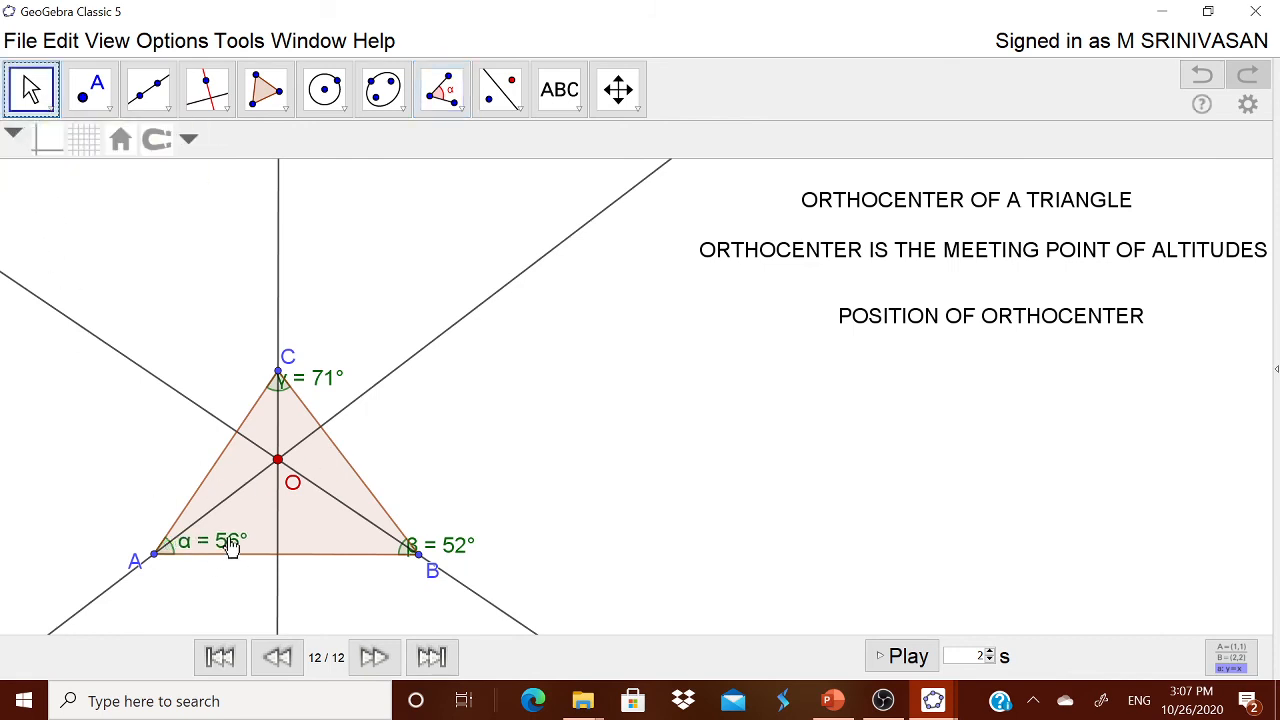
{"action": "left_click_drag", "start_coordinate": [420, 544], "coordinate": [374, 545]}
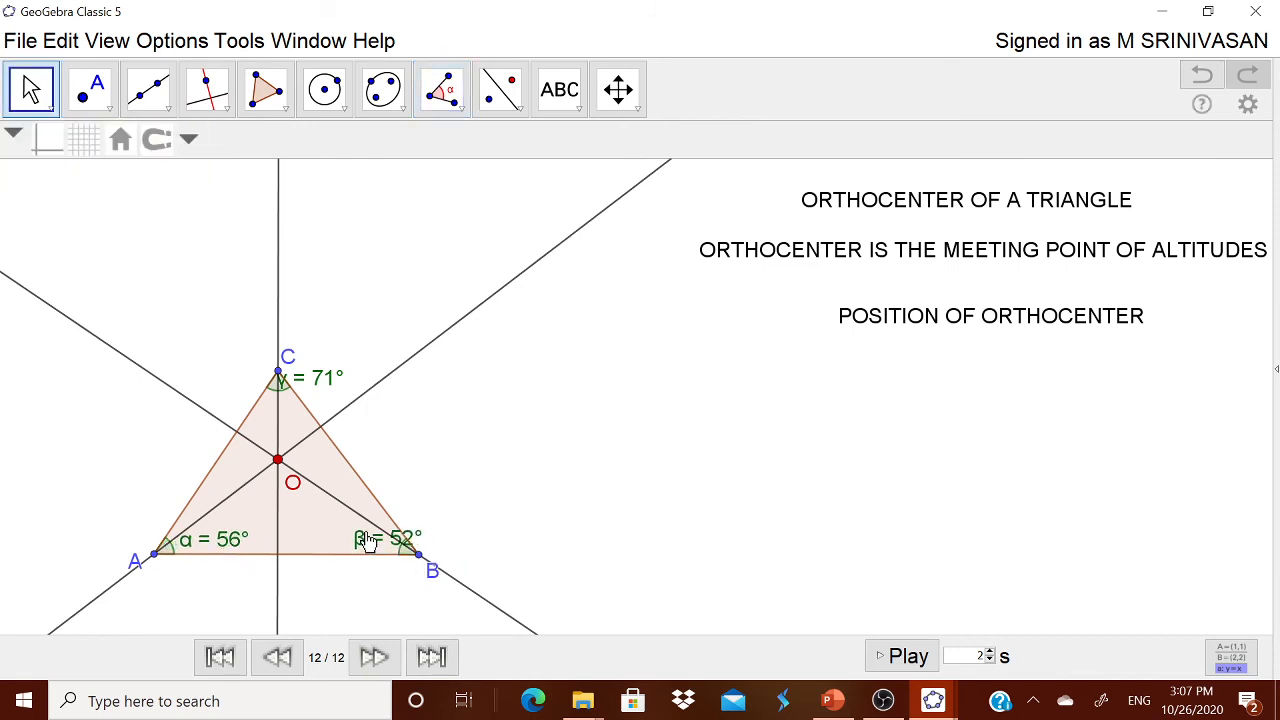
{"action": "left_click_drag", "start_coordinate": [331, 391], "coordinate": [307, 420]}
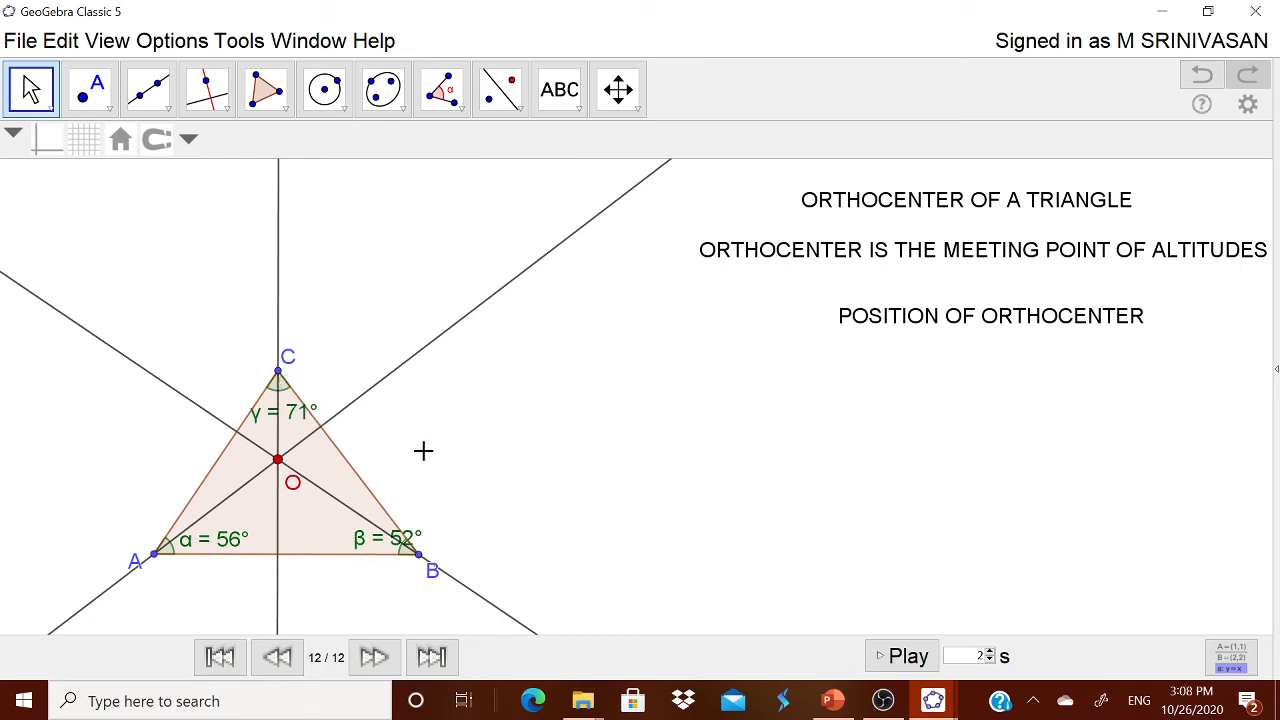
Move vertex B to make the angle at C obtuse at 95°, and finally right at 90° with 60° at A and 30° at B
{"action": "left_click", "coordinate": [30, 88]}
{"action": "left_click_drag", "start_coordinate": [424, 562], "coordinate": [668, 596]}
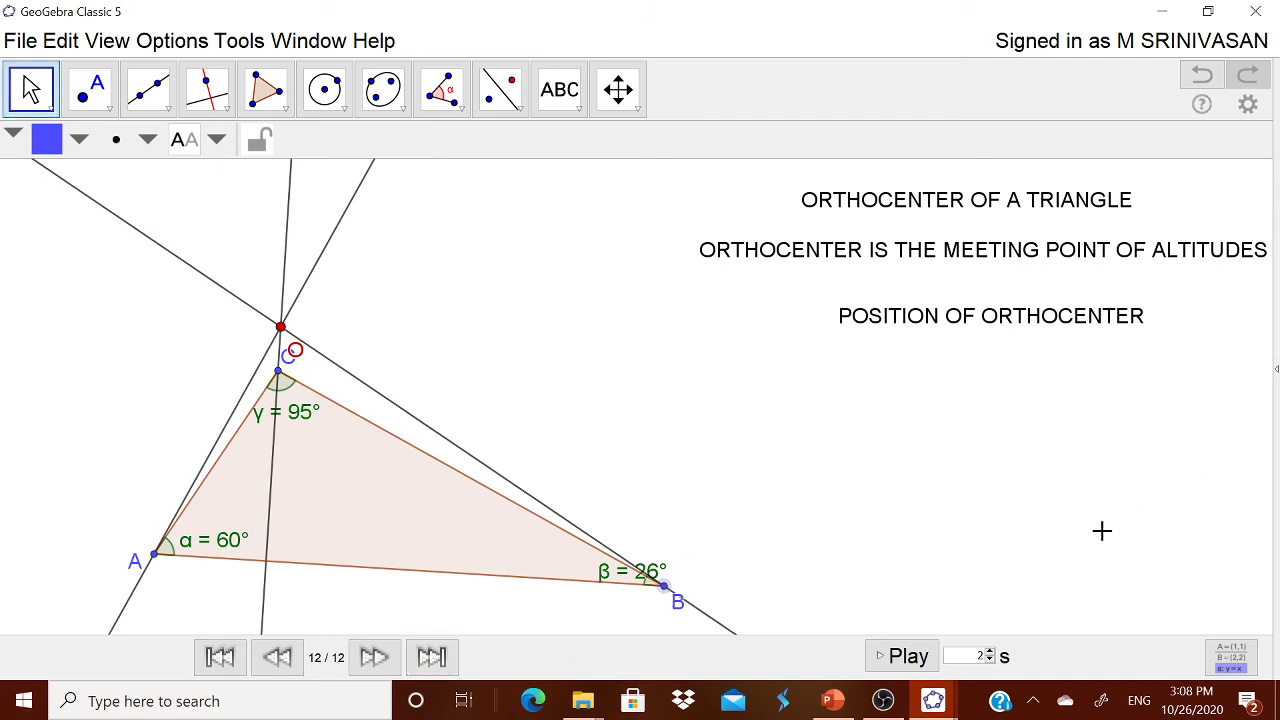
{"action": "left_click_drag", "start_coordinate": [666, 592], "coordinate": [543, 560]}
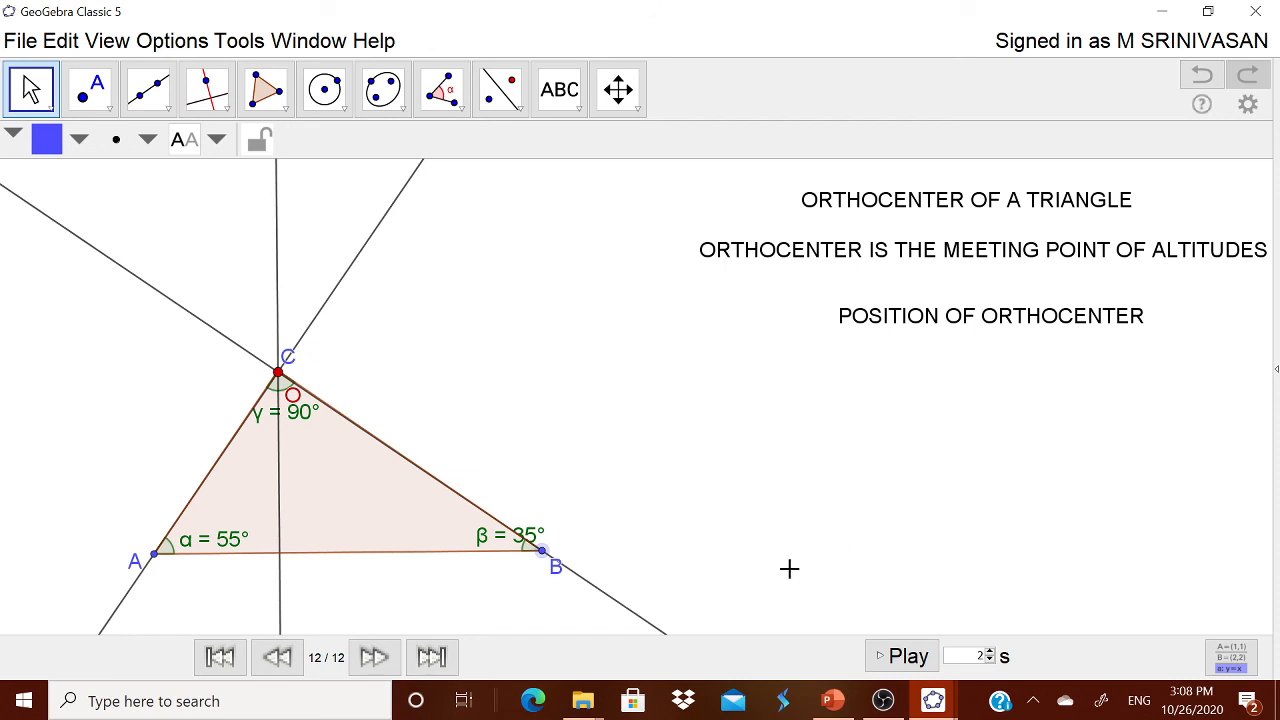
{"action": "left_click_drag", "start_coordinate": [541, 553], "coordinate": [602, 595]}
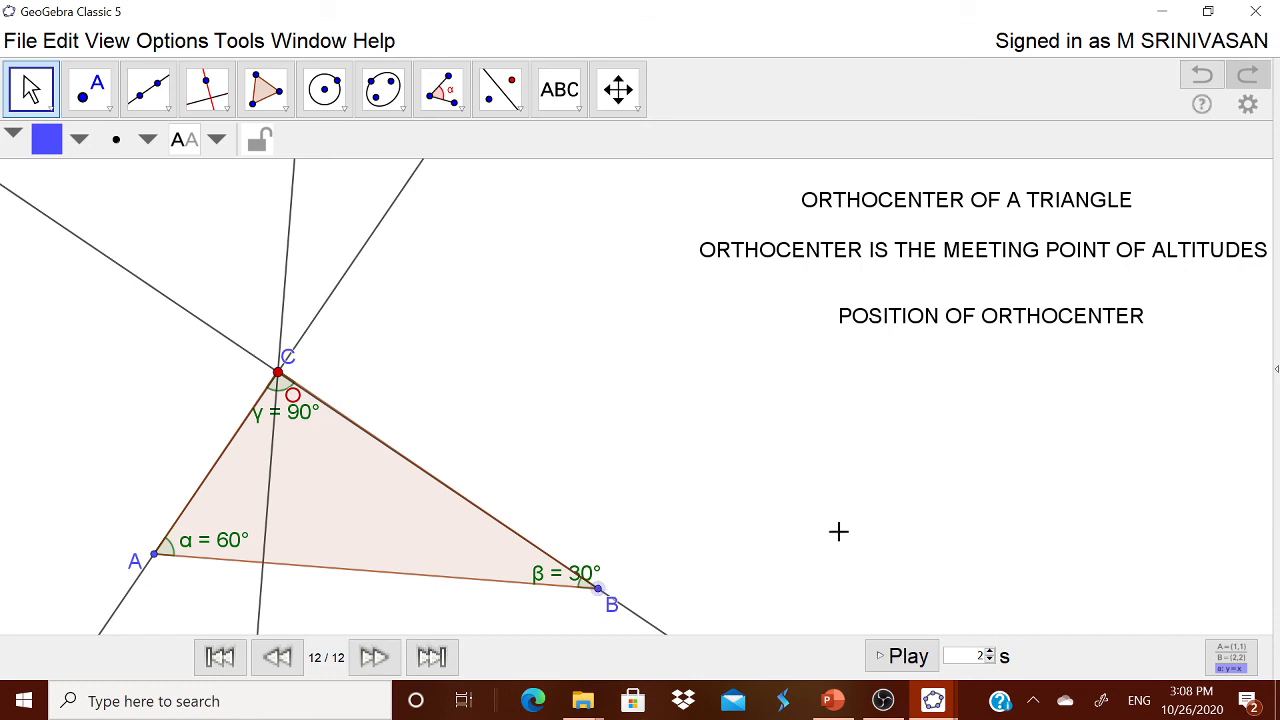
Replay the construction from its first step forward to step 10, where orthocenter O is shown
{"action": "left_click", "coordinate": [220, 656]}
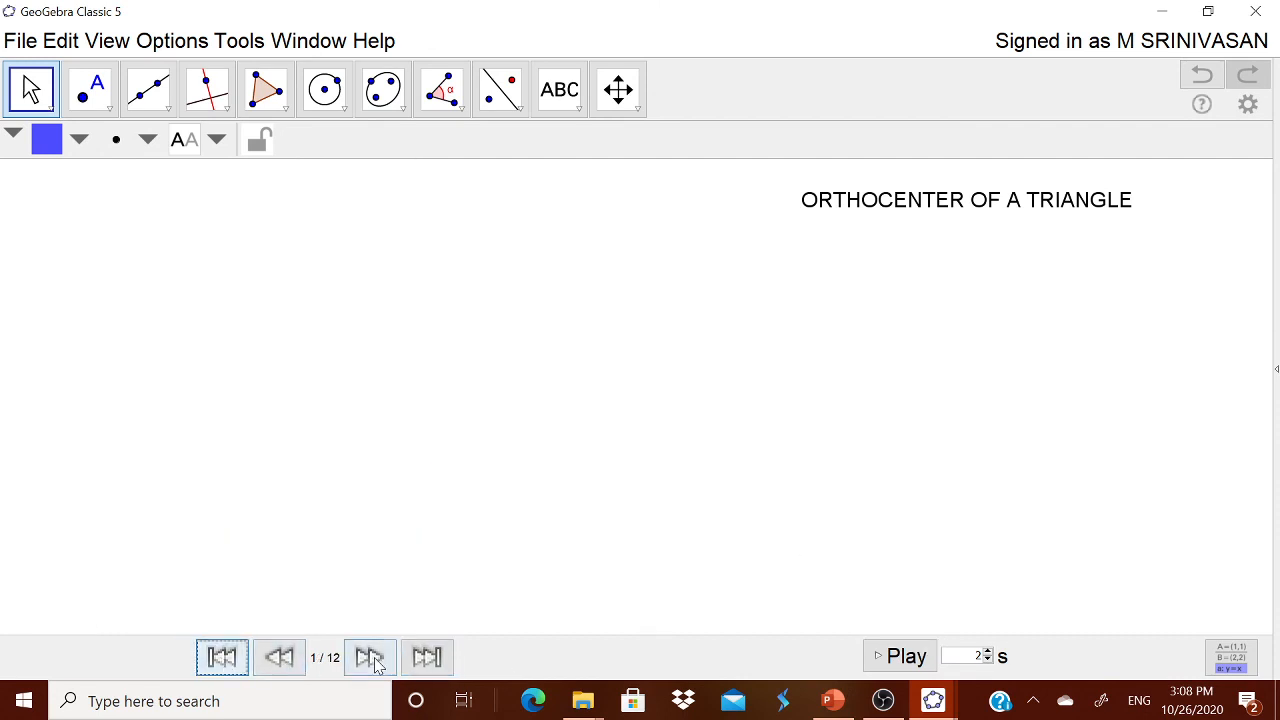
{"action": "left_click", "coordinate": [370, 657]}
{"action": "left_click", "coordinate": [370, 657]}
{"action": "left_click", "coordinate": [370, 657]}
{"action": "left_click", "coordinate": [370, 657]}
{"action": "left_click", "coordinate": [370, 657]}
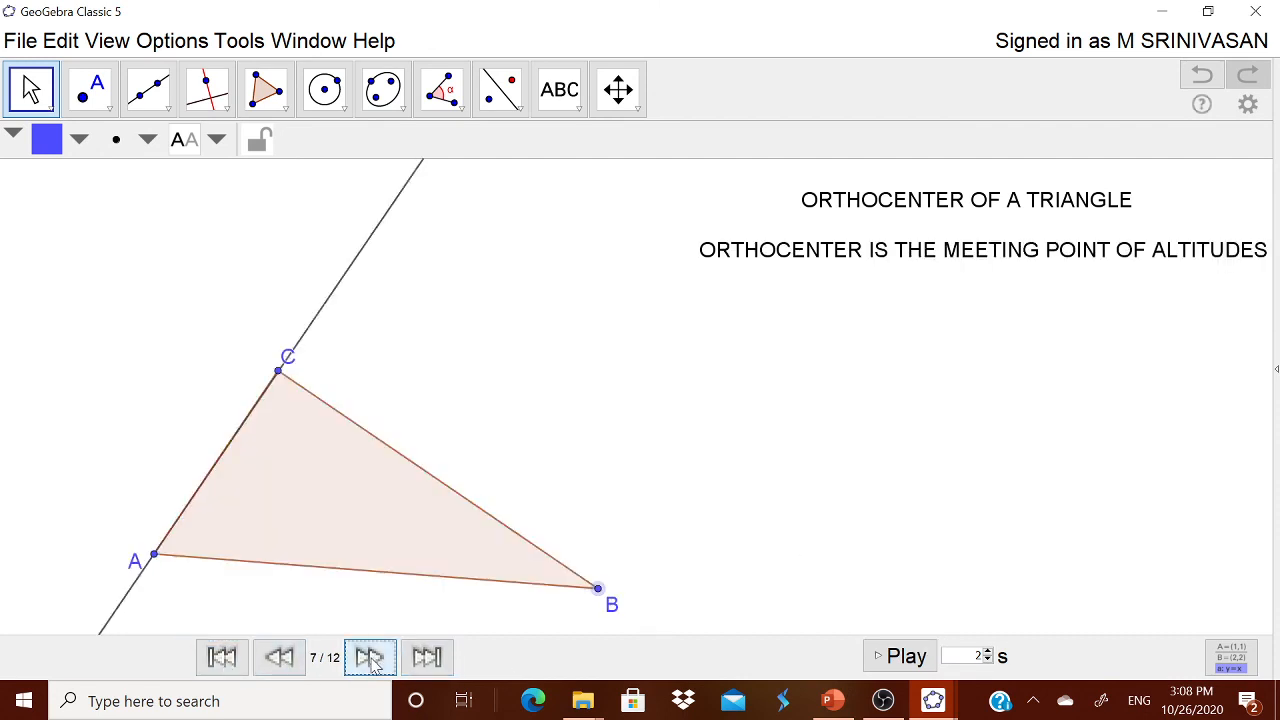
{"action": "left_click", "coordinate": [370, 657]}
{"action": "left_click", "coordinate": [370, 657]}
{"action": "left_click", "coordinate": [372, 657]}
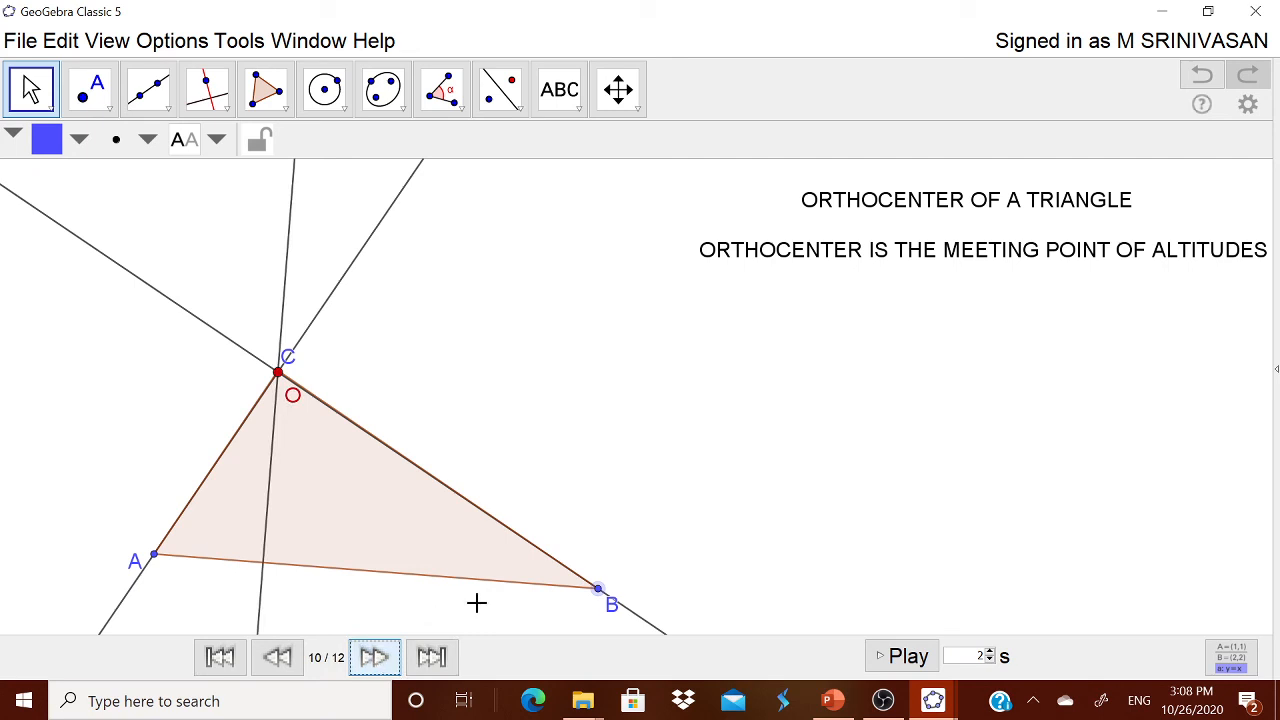
Move vertex B closer to A to make triangle ABC acute, with orthocenter O inside it
{"action": "left_click_drag", "start_coordinate": [597, 589], "coordinate": [487, 582]}
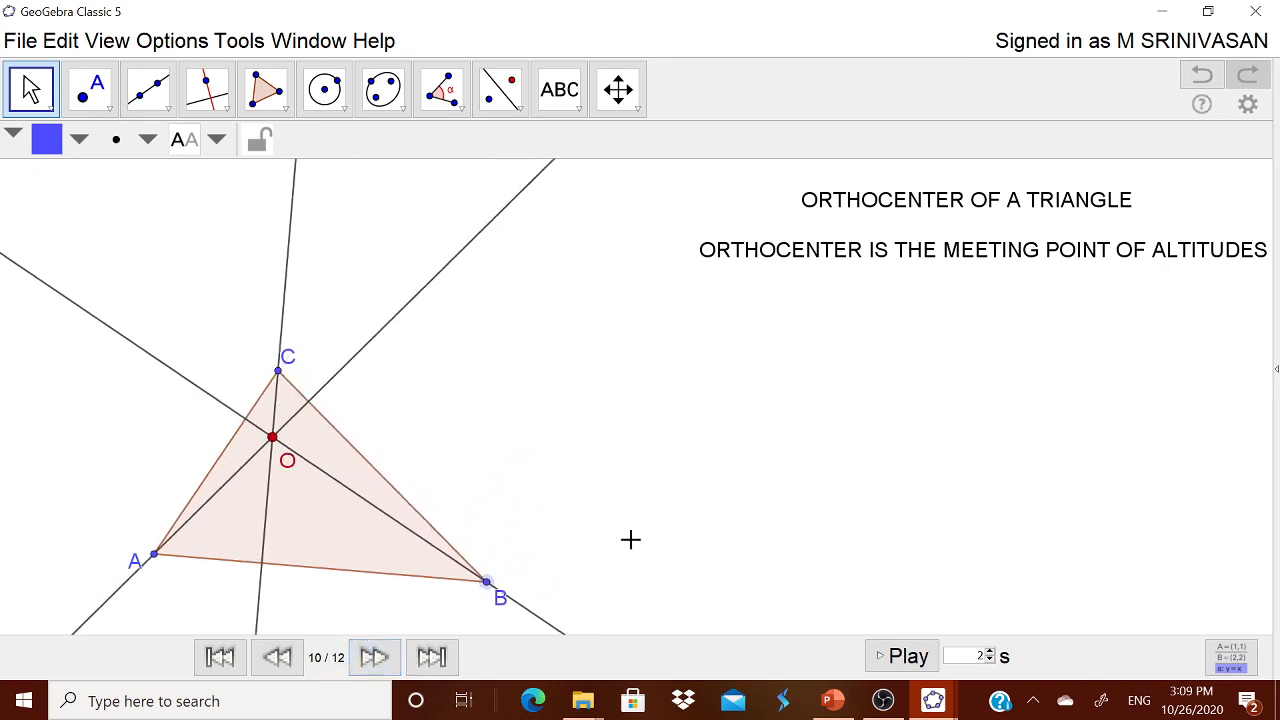